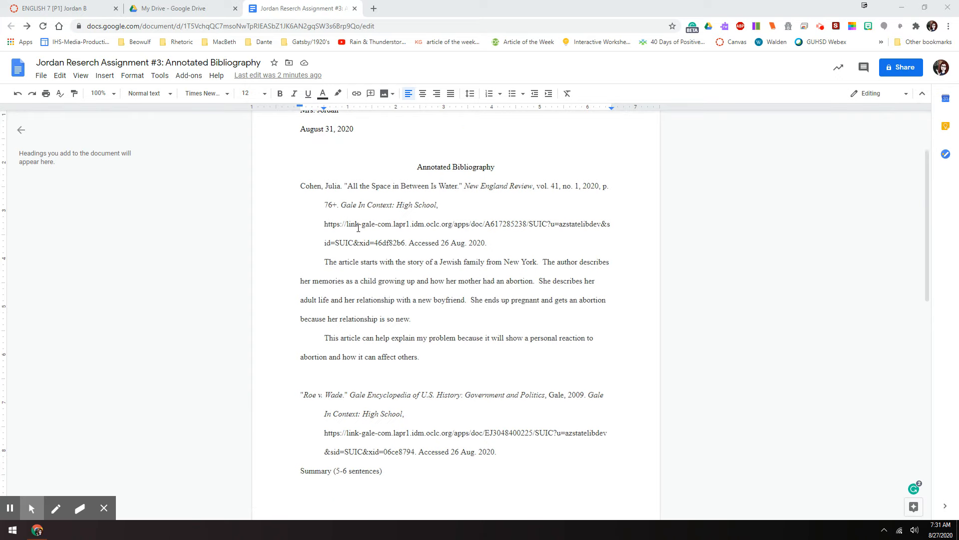
left_click_drag(298, 183, 392, 188)
left_click(300, 395)
left_click(421, 391, "shift")
left_click(430, 398)
Add blank space below the "Evaluation (5-6 sentences)" line for another bibliography entry
scroll(431, 393, "down", 7)
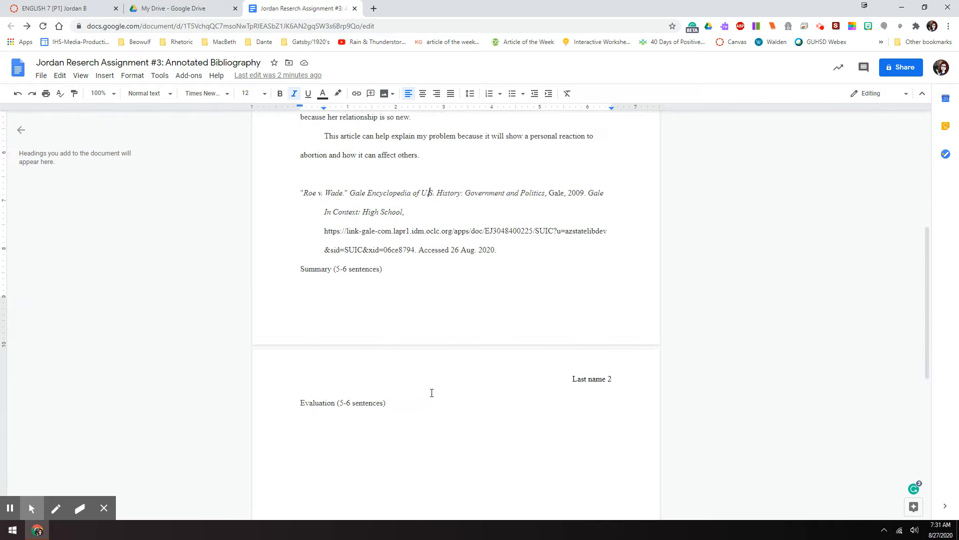
scroll(406, 353, "up", 2)
left_click(409, 360)
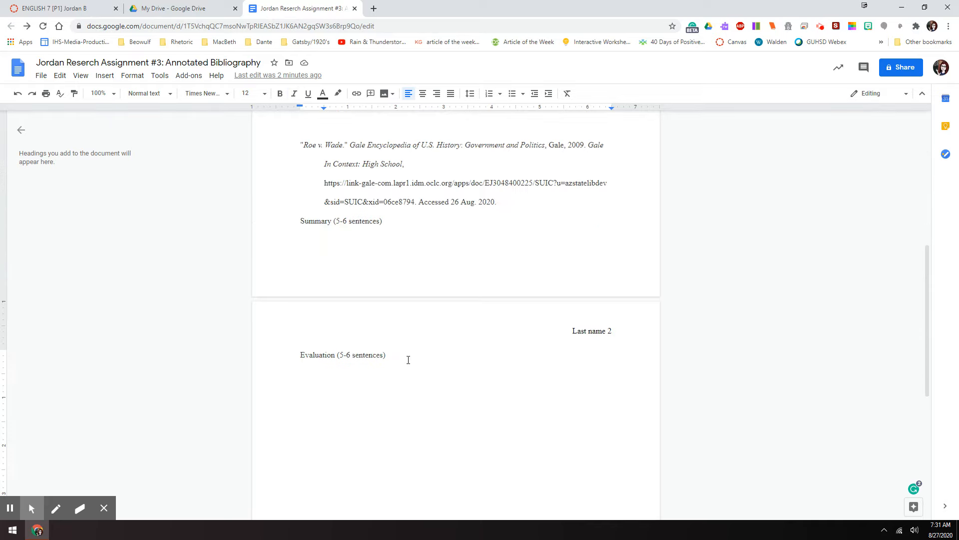
key("Return")
Search Google for "abortion" in a new browser tab and open Planned Parenthood's "Abortion Information | Information About Your Options" result
left_click(374, 9)
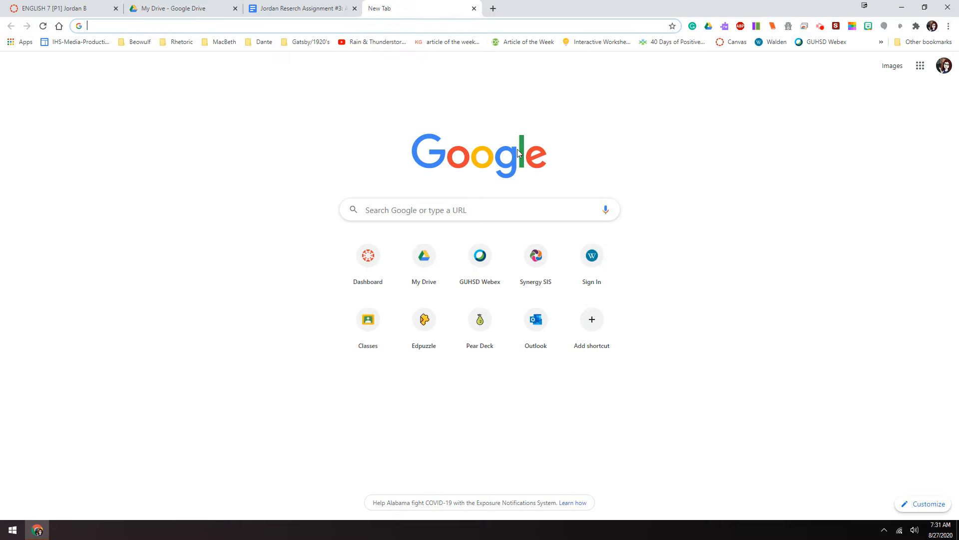
left_click(463, 215)
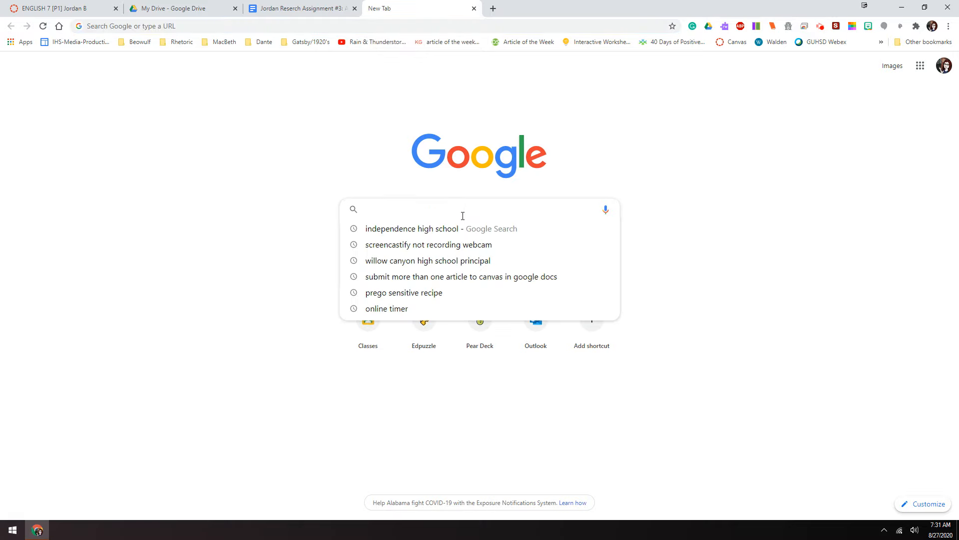
type("abortion")
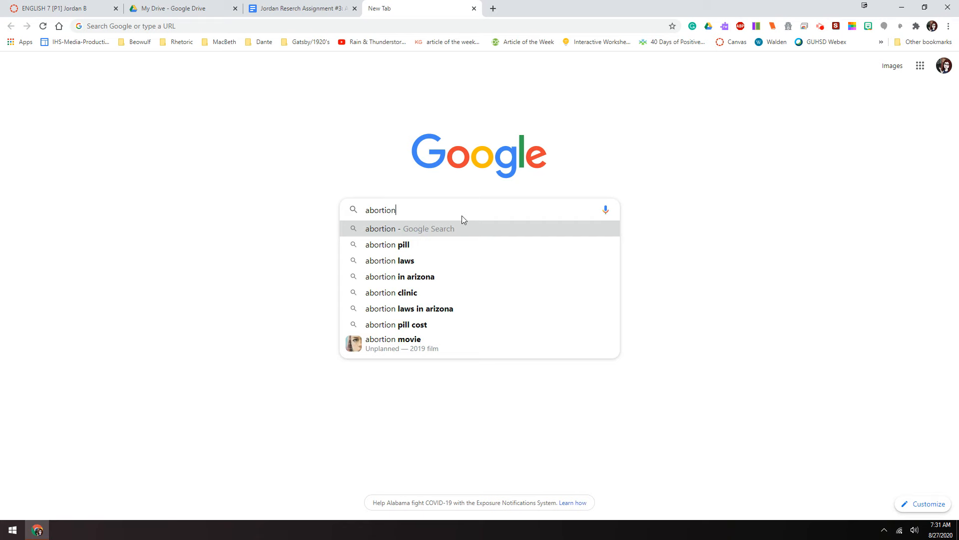
key("Return")
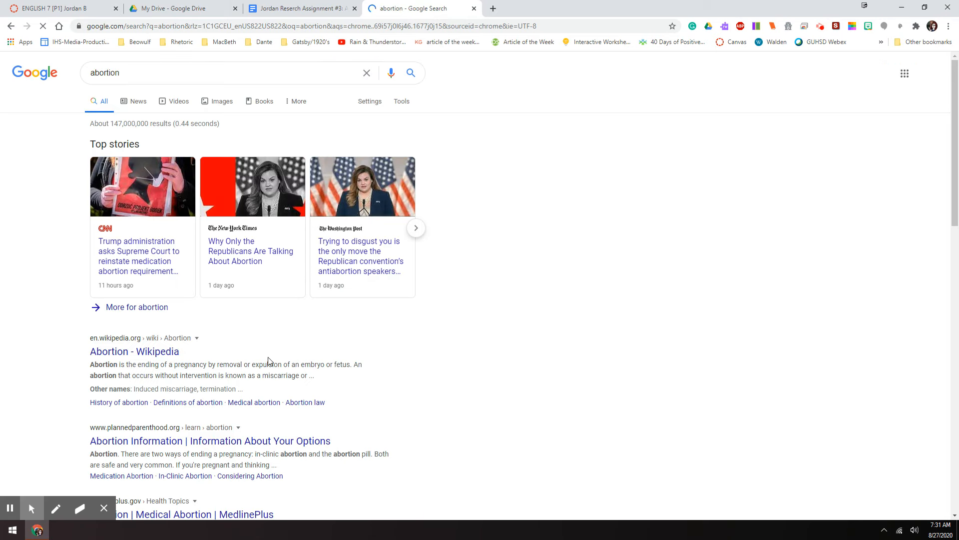
left_click(181, 441)
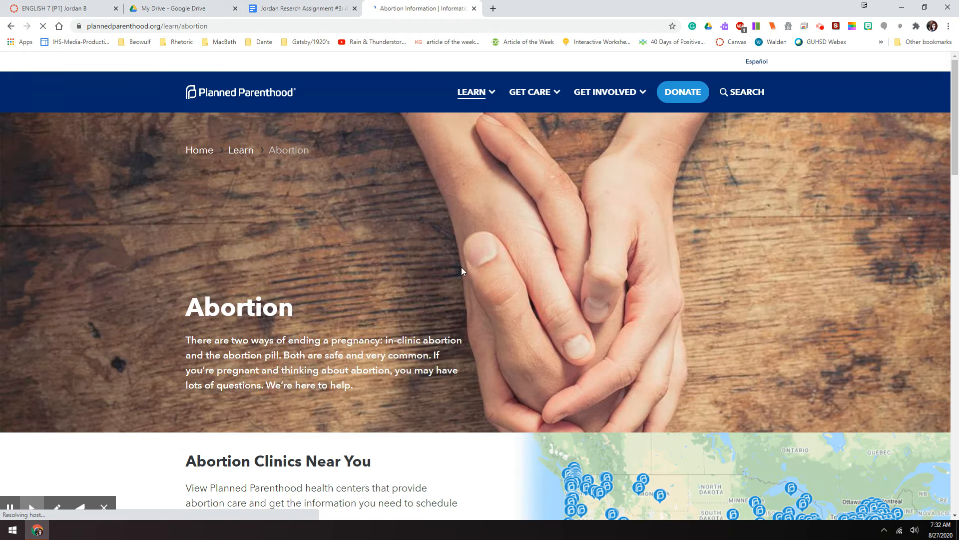
Look through Planned Parenthood's abortion page for a topic page that could serve as a website source
scroll(427, 288, "down", 3)
scroll(427, 288, "down", 5)
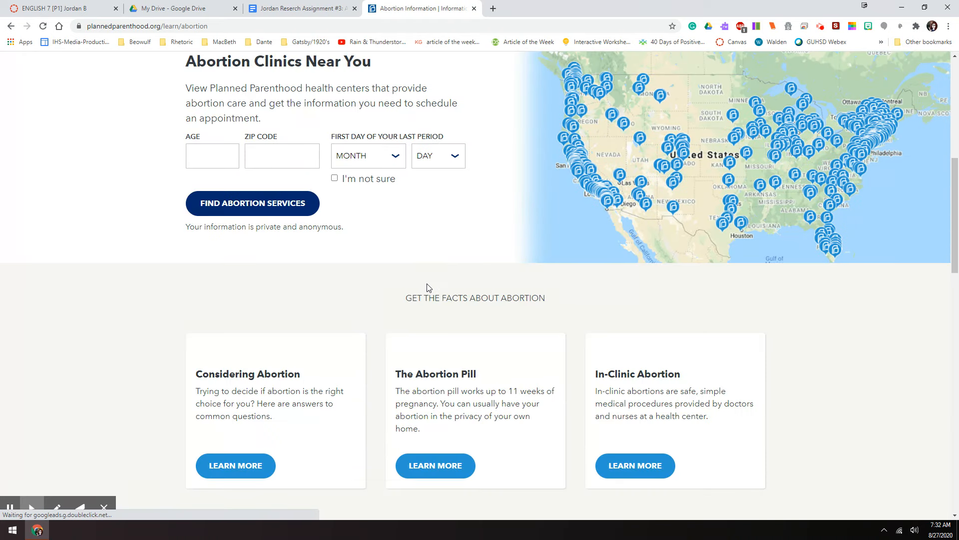
scroll(422, 286, "down", 2)
scroll(377, 326, "down", 2)
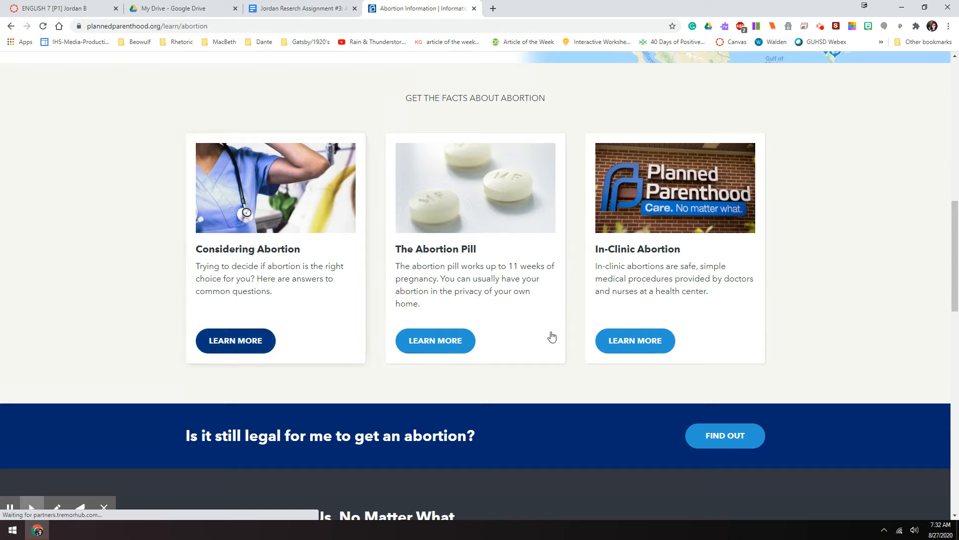
left_click(643, 345)
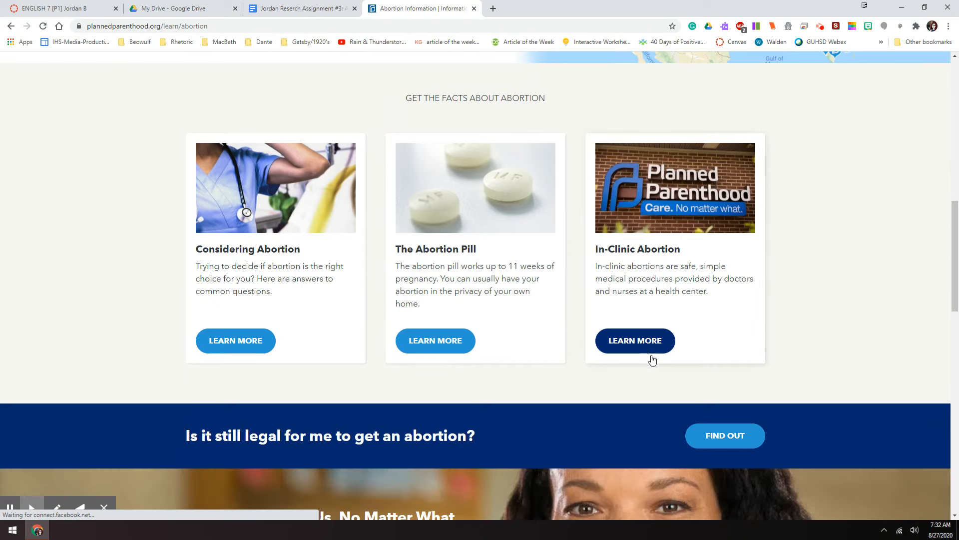
scroll(651, 357, "down", 10)
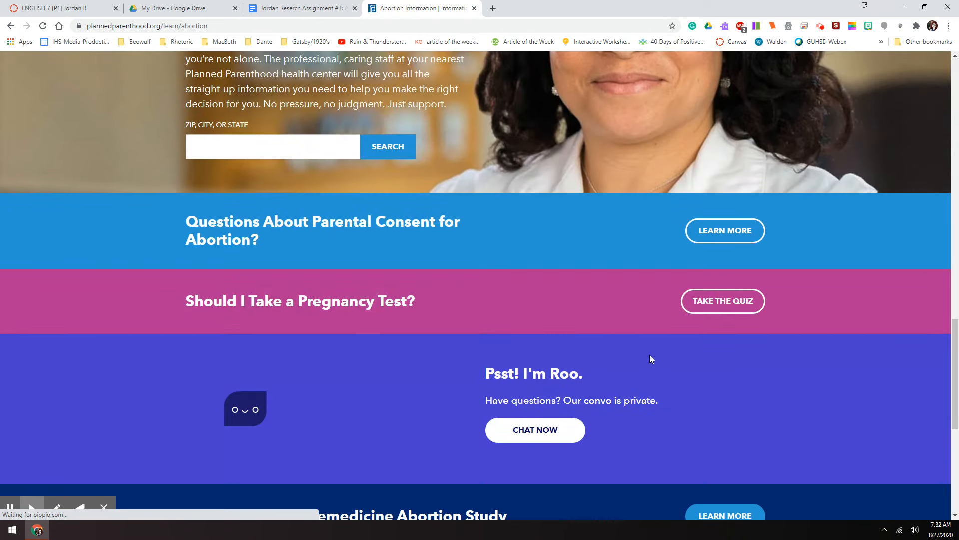
scroll(650, 355, "up", 20)
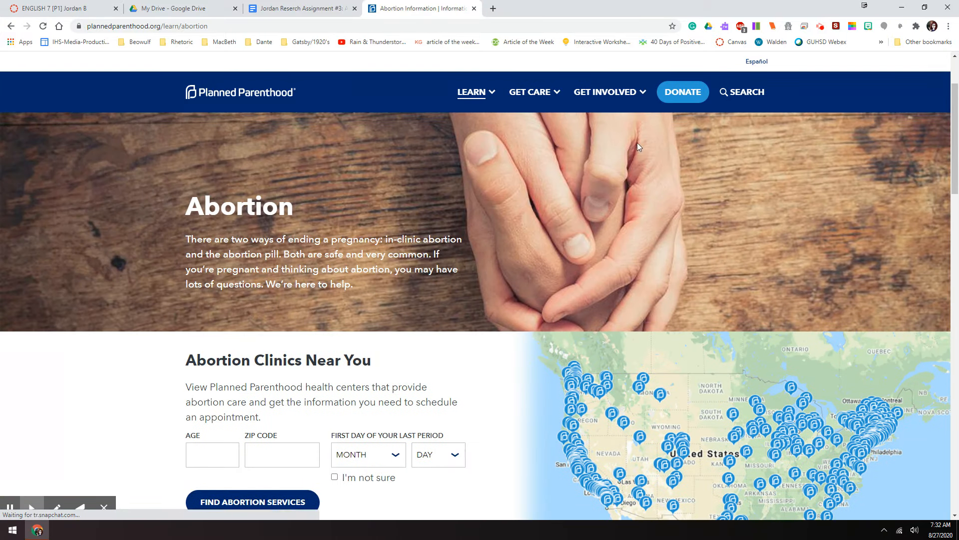
Open the Wills & Planned Giving page from Planned Parenthood's Ways to Give section
left_click(614, 92)
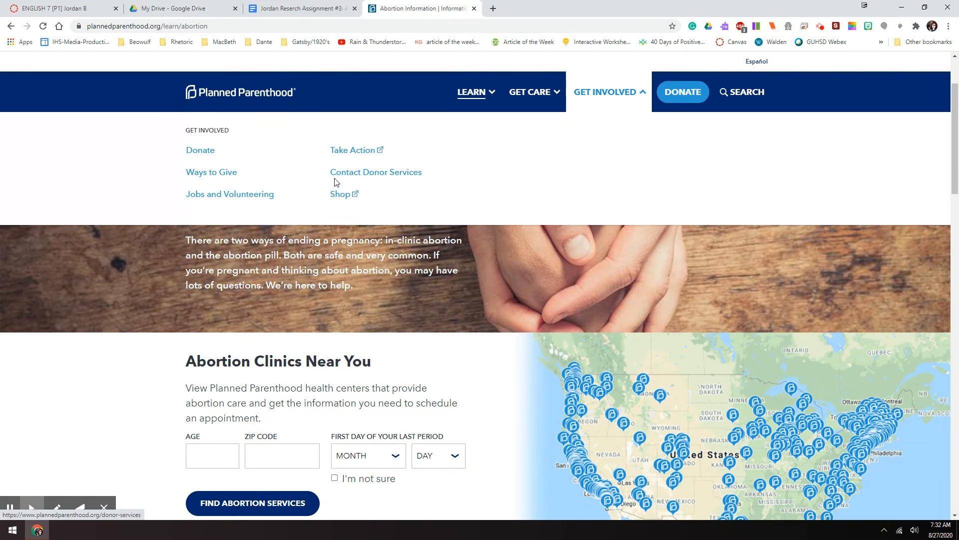
left_click(214, 175)
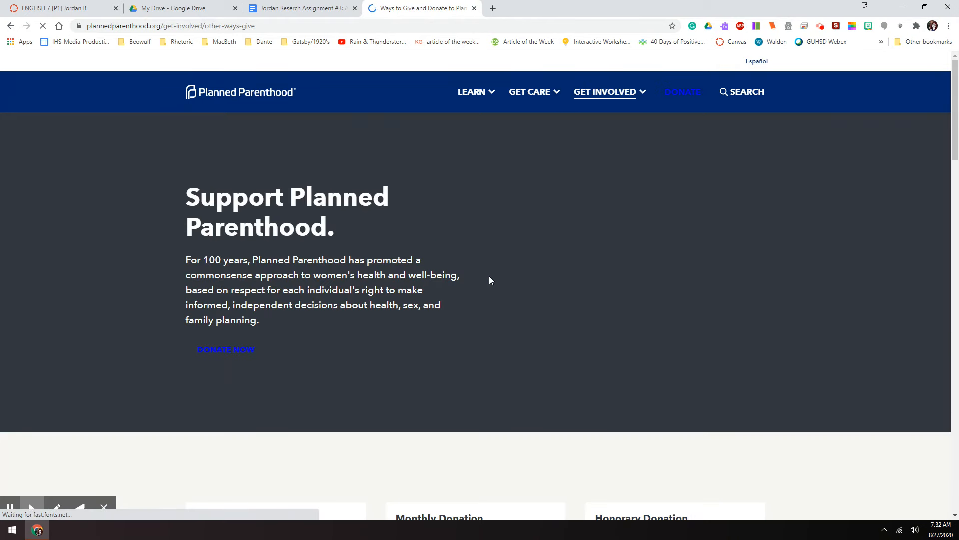
scroll(466, 260, "down", 5)
scroll(464, 272, "down", 1)
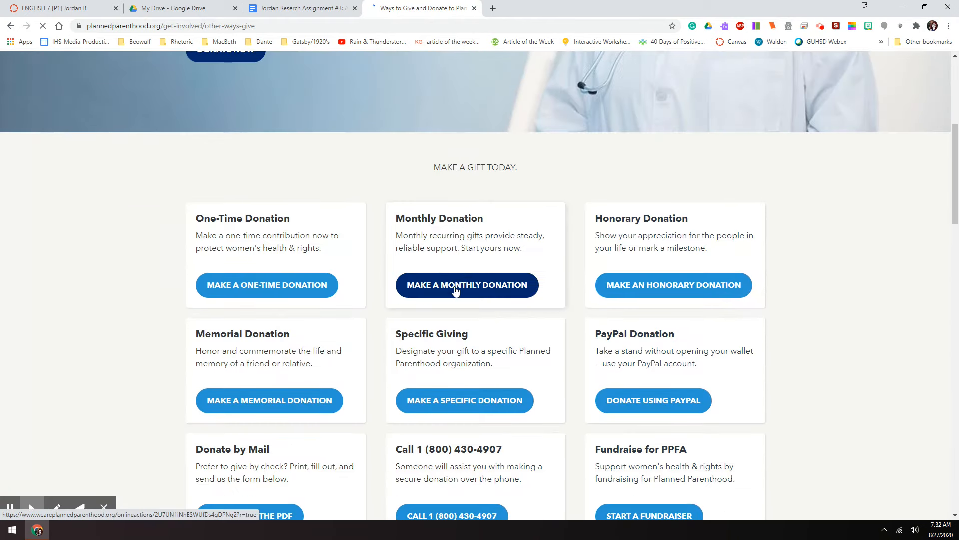
scroll(344, 275, "down", 6)
scroll(344, 274, "down", 4)
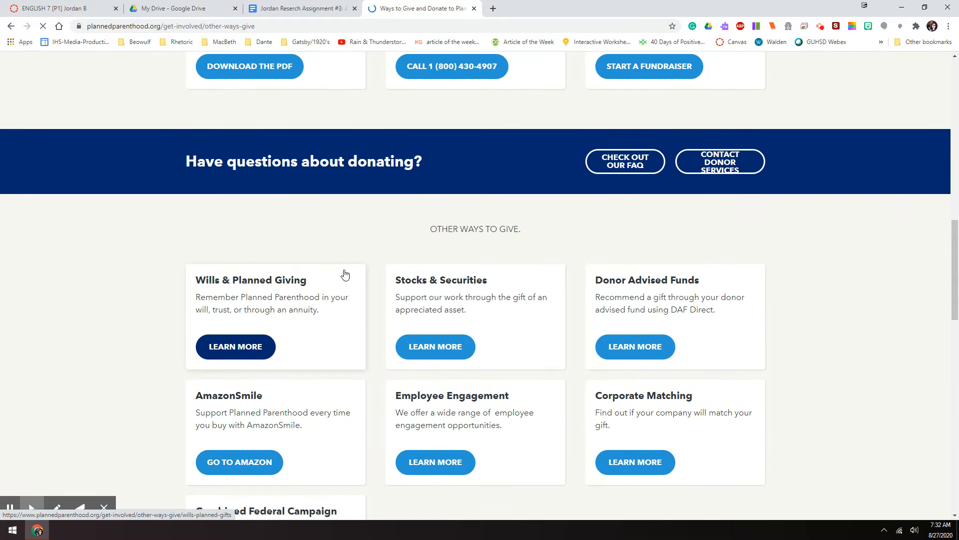
scroll(321, 296, "down", 1)
left_click(241, 297)
left_click(426, 288)
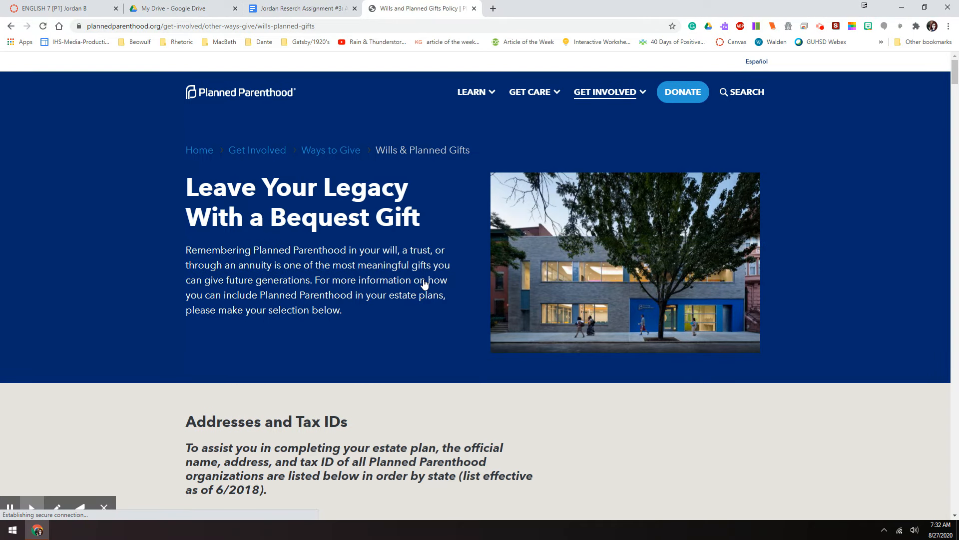
Return to the annotated bibliography document and open the EasyBib Bibliography Creator listing in the add-on marketplace
left_click(306, 10)
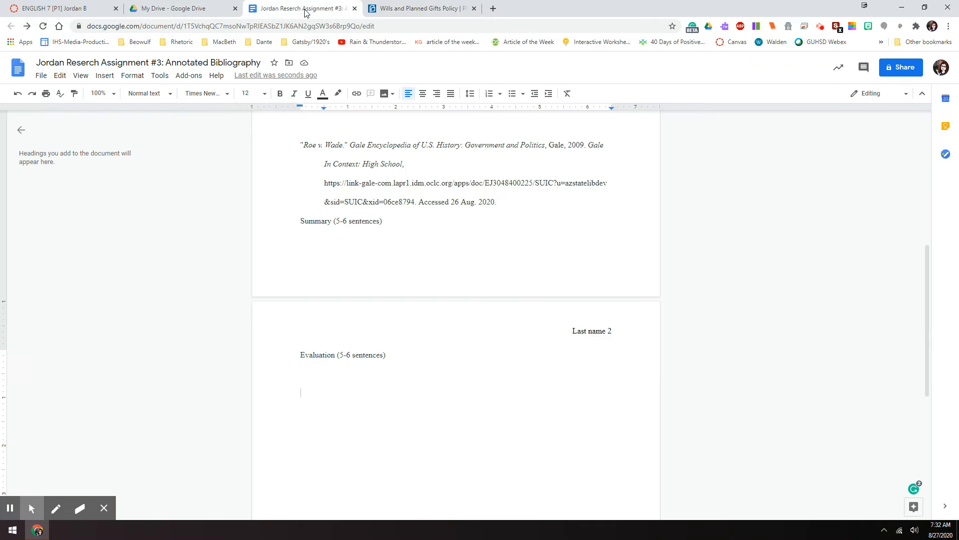
left_click(189, 77)
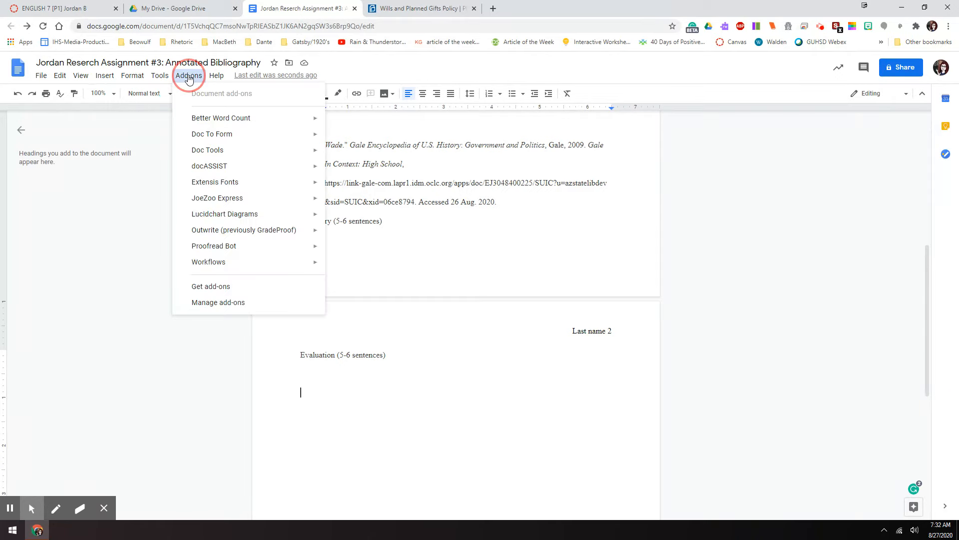
left_click(224, 289)
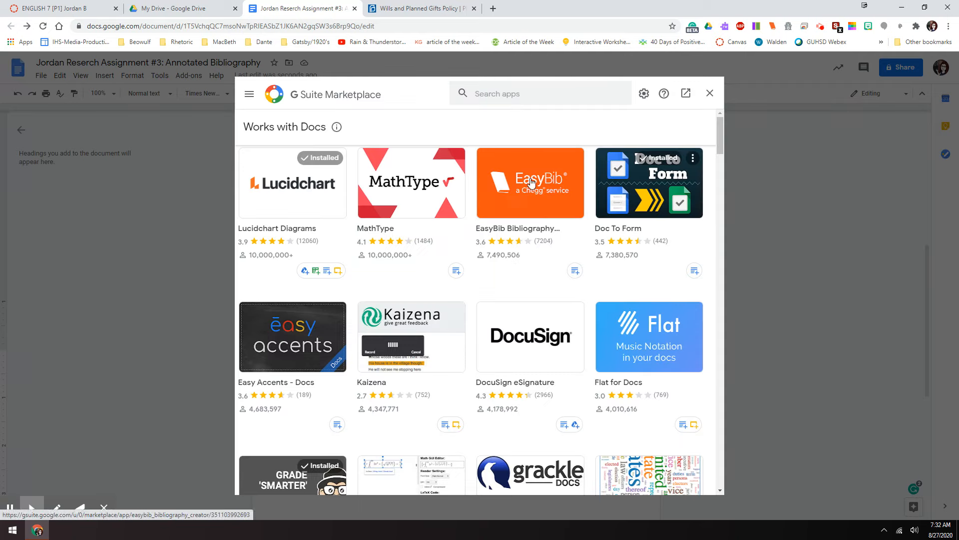
left_click(521, 92)
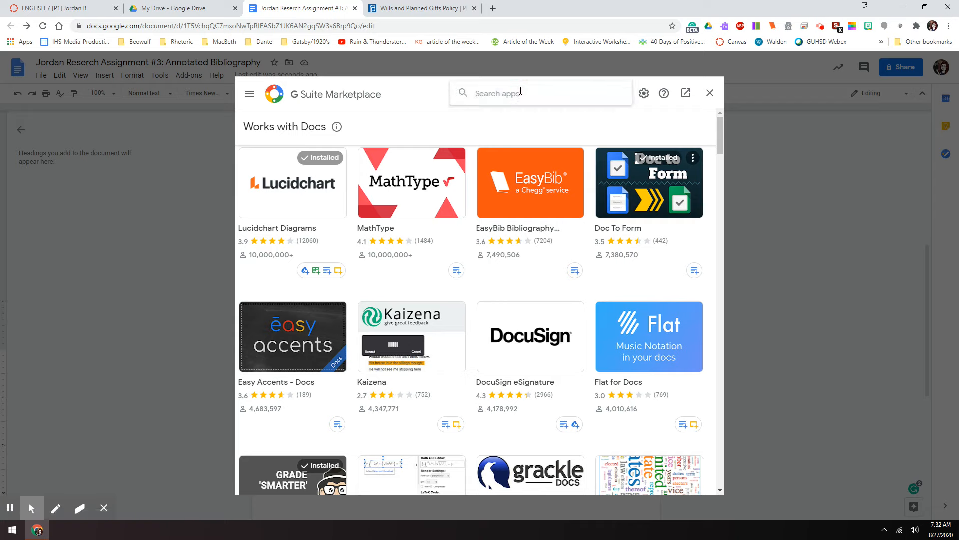
left_click(534, 183)
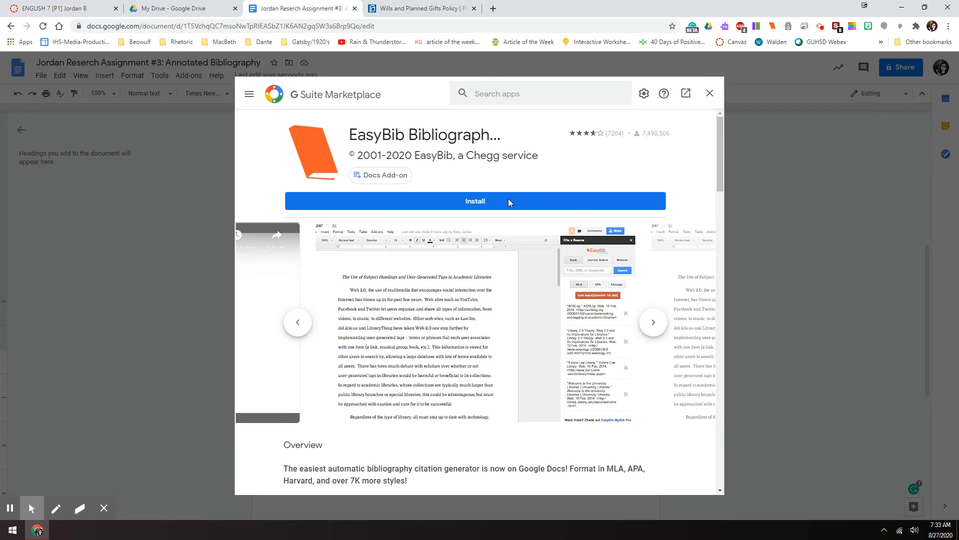
Install the EasyBib Bibliography Creator add-on, allow its access to the Google account, and close the marketplace
left_click(465, 202)
left_click(543, 345)
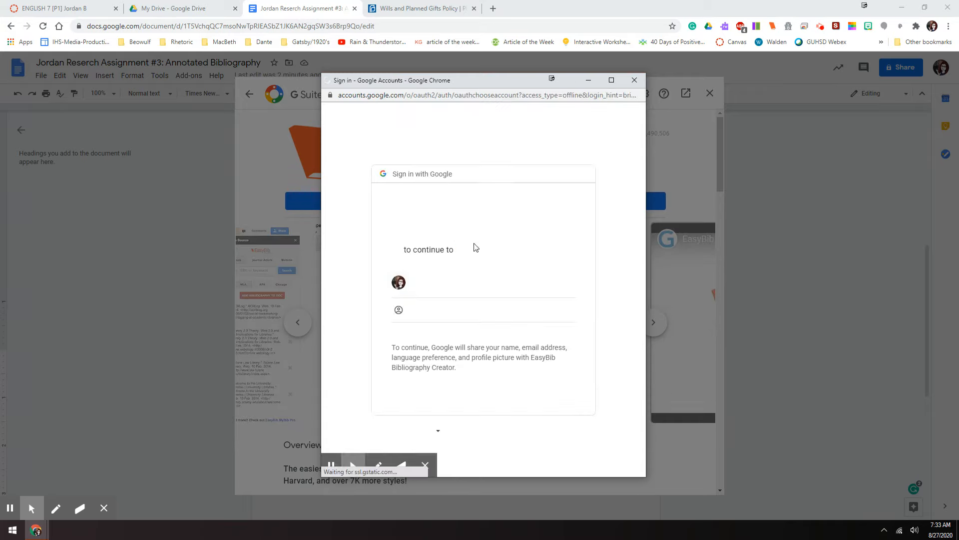
left_click(432, 284)
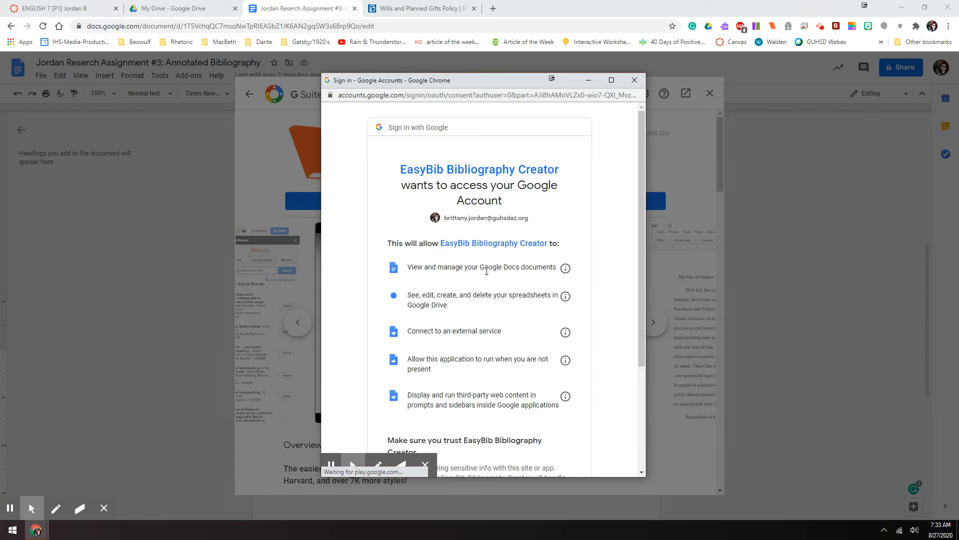
scroll(432, 290, "down", 3)
left_click(558, 414)
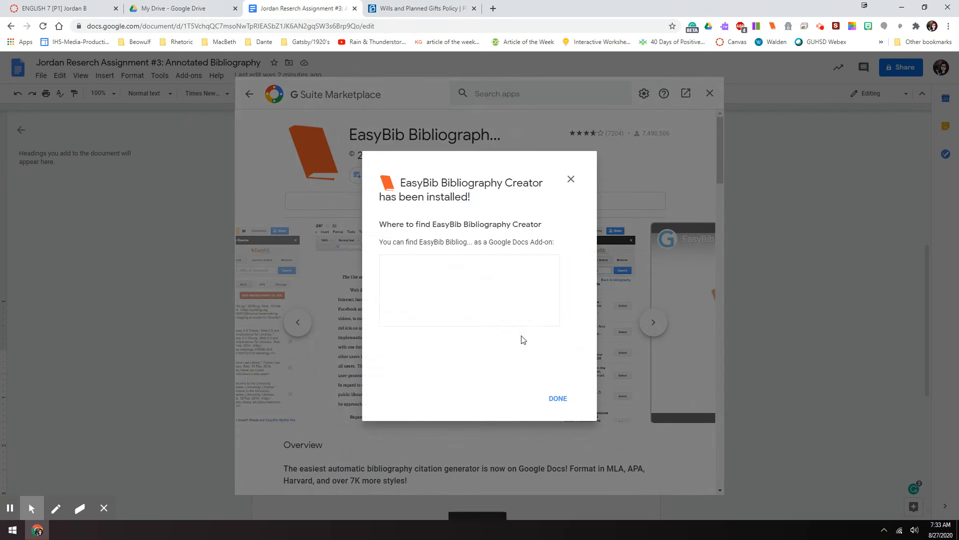
left_click(558, 398)
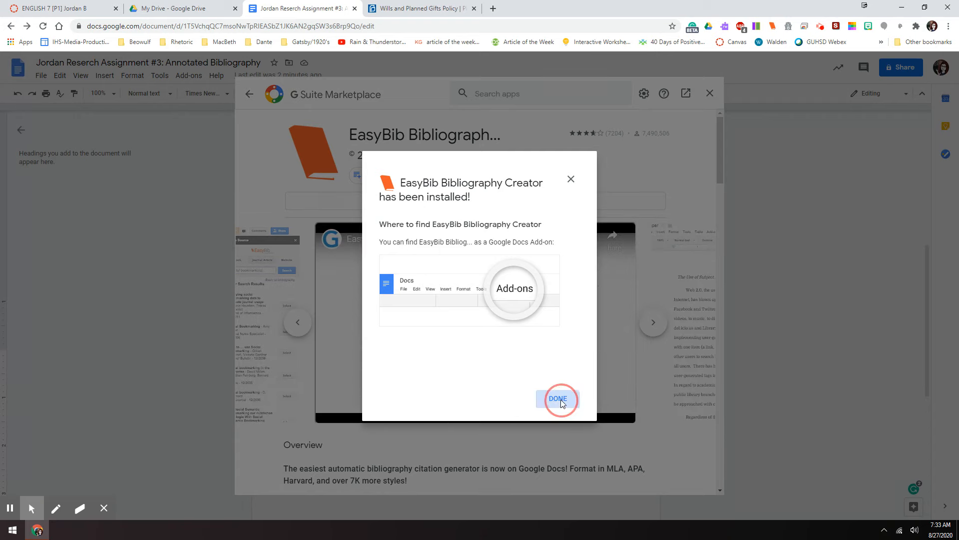
left_click(710, 93)
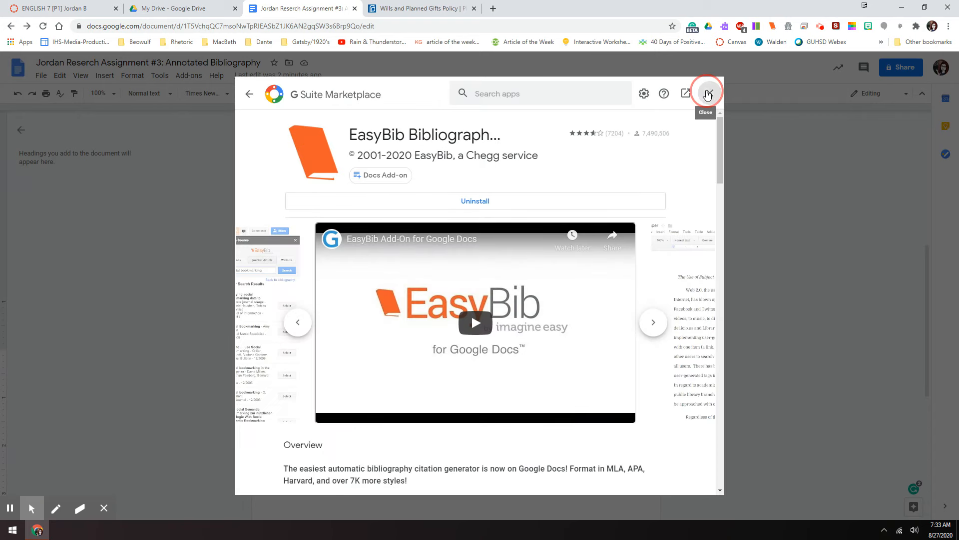
Launch EasyBib Bibliography Creator's Manage Bibliography tool in the document
left_click(187, 75)
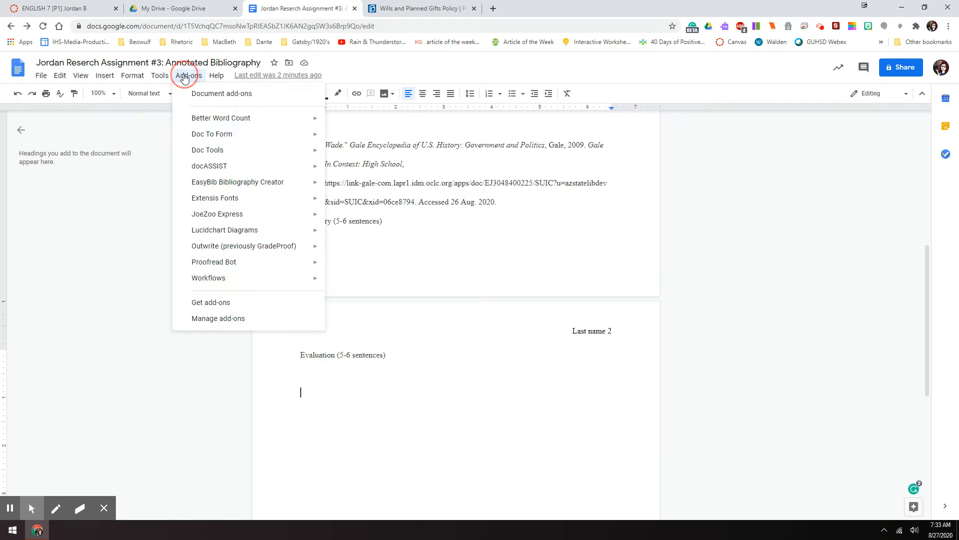
mouse_move(195, 182)
left_click(314, 183)
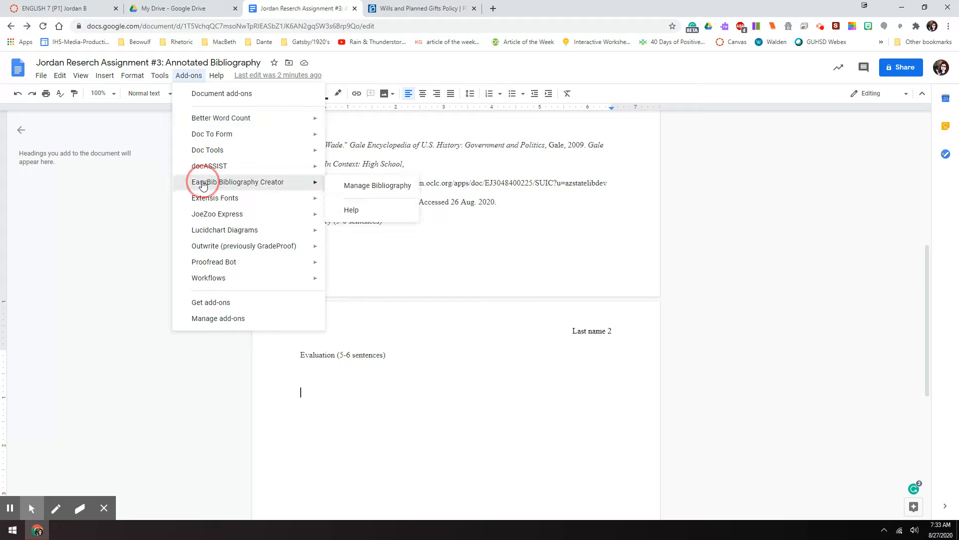
left_click(361, 189)
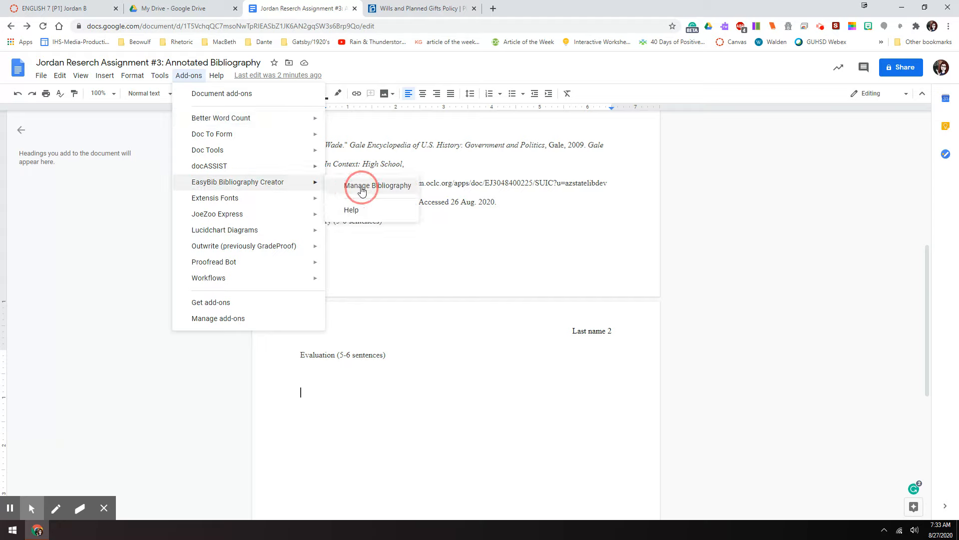
left_click(362, 189)
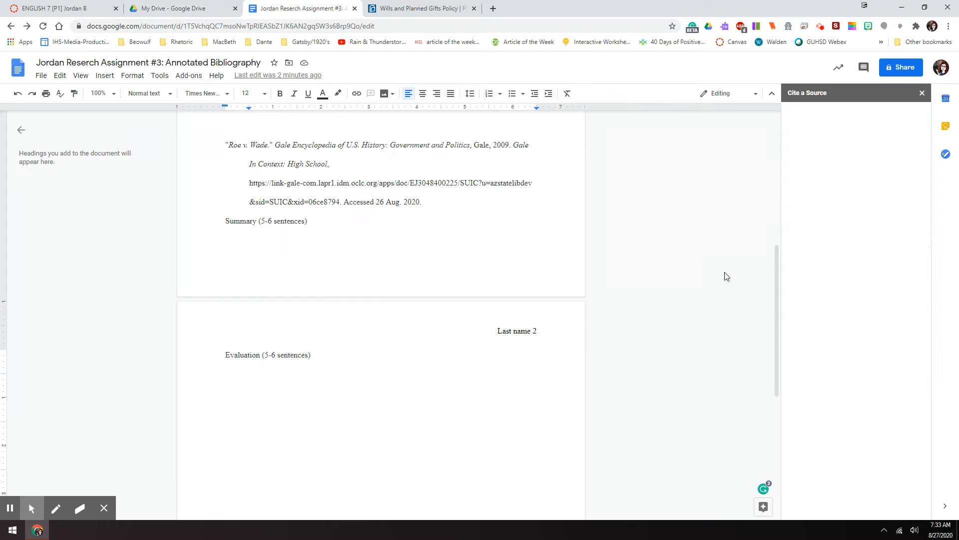
Copy the web address of Planned Parenthood's Wills and Planned Gifts page
left_click(407, 8)
left_click(384, 26)
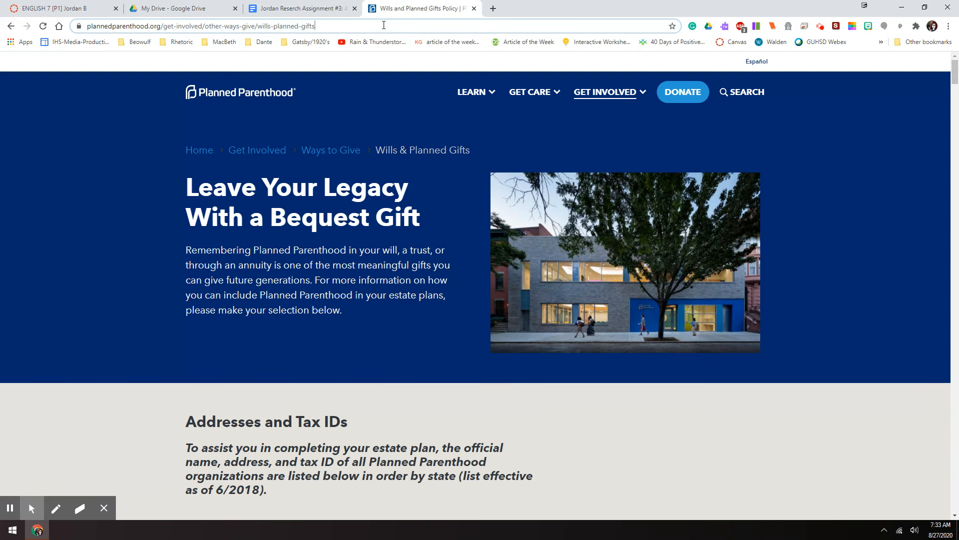
right_click(384, 25)
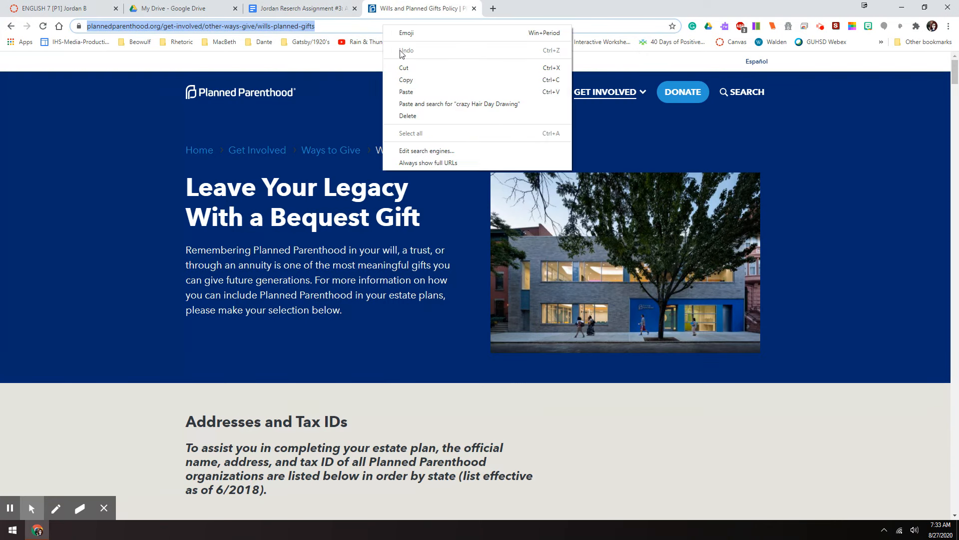
left_click(400, 82)
Return to the bibliography document and search EasyBib's website sources for the copied Planned Parenthood address
left_click(309, 10)
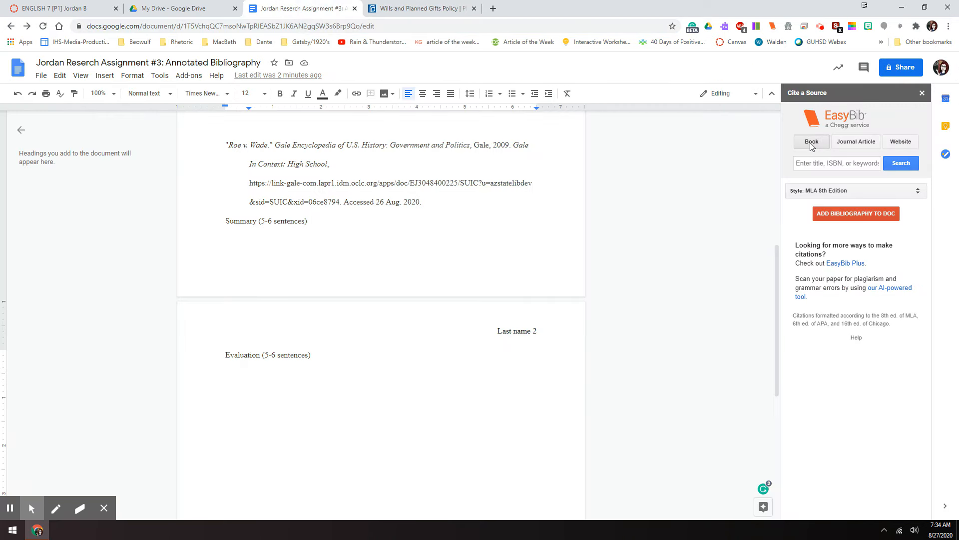
left_click(912, 143)
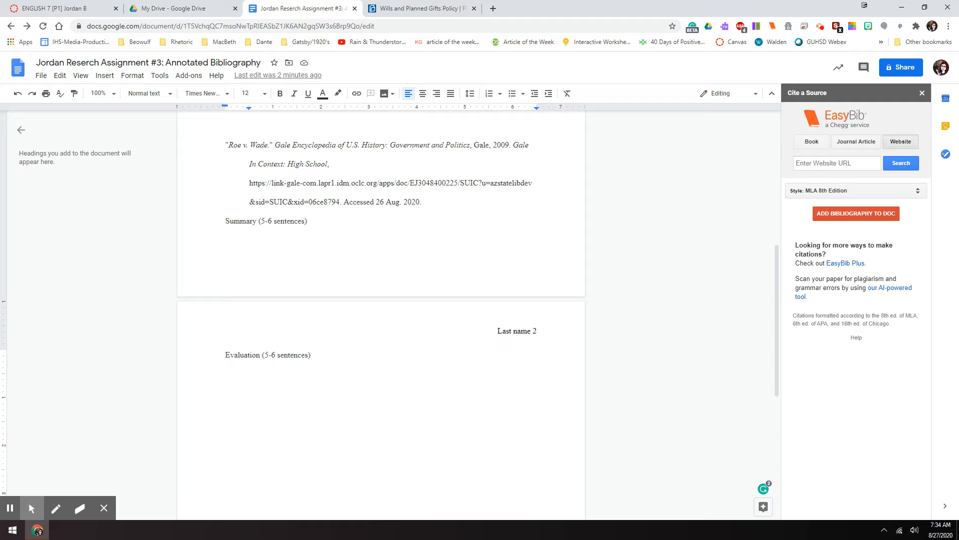
left_click(833, 162)
right_click(833, 163)
left_click(856, 241)
left_click(899, 167)
left_click(900, 167)
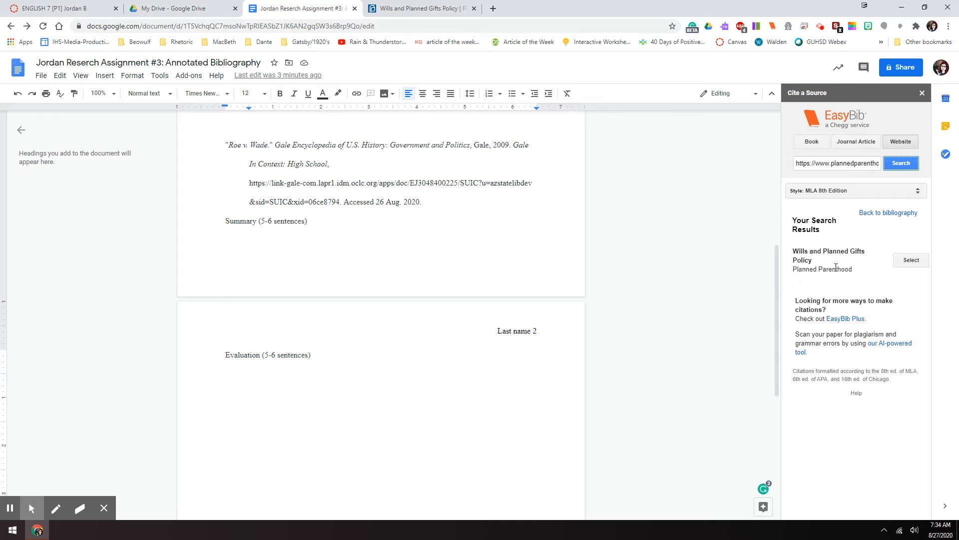
Select the Wills and Planned Gifts Policy source and add the EasyBib bibliography to the document
left_click(912, 264)
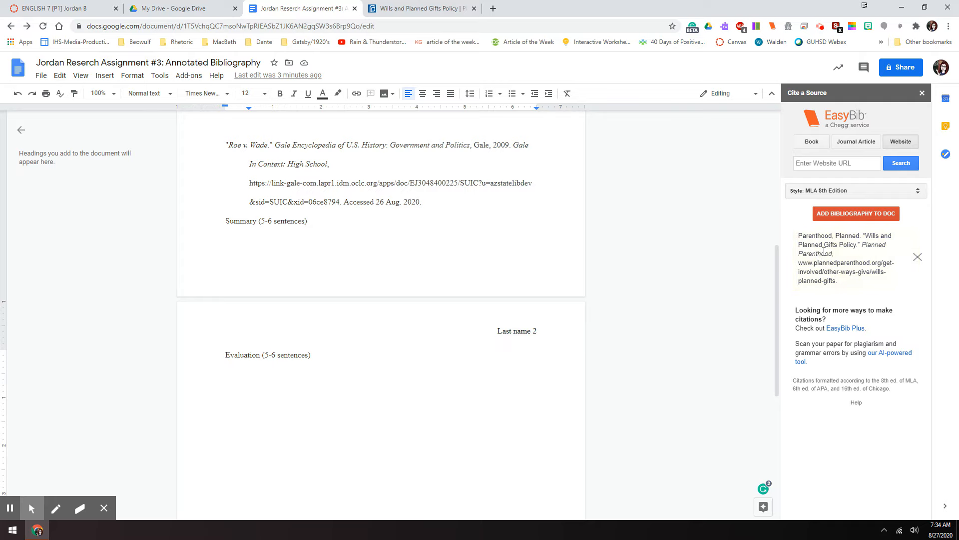
left_click(848, 216)
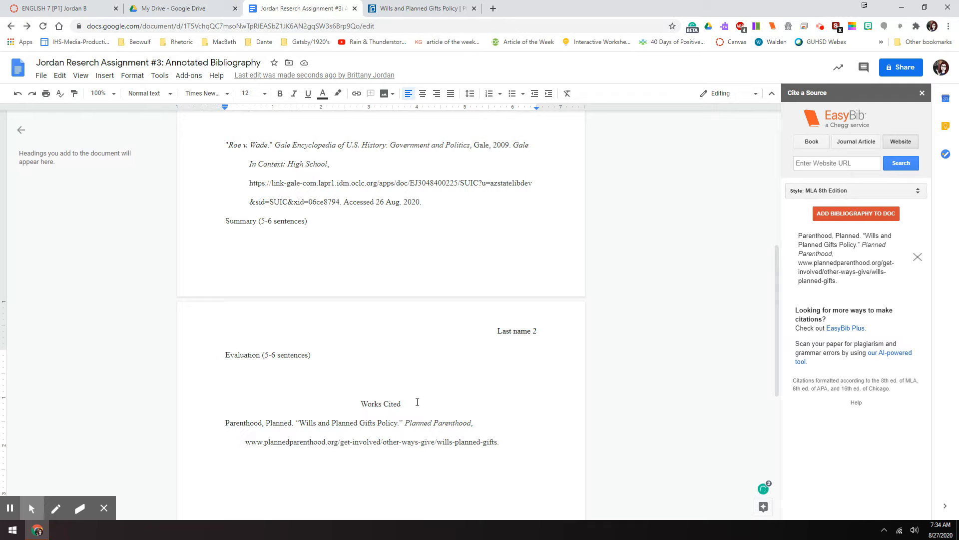
Delete the Works Cited heading and the extra blank line above the Planned Parenthood citation
left_click_drag(391, 404, 348, 405)
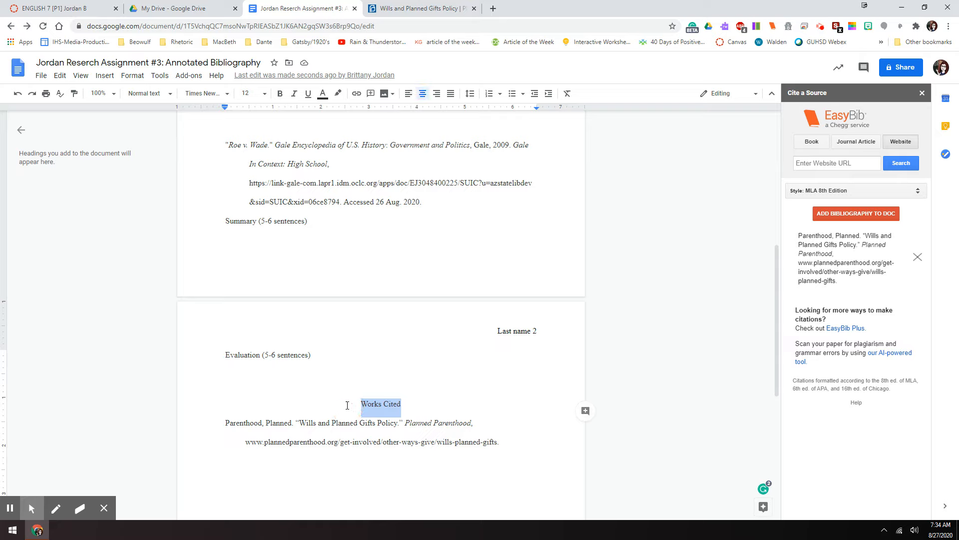
key("BackSpace")
key("BackSpace")
key("BackSpace")
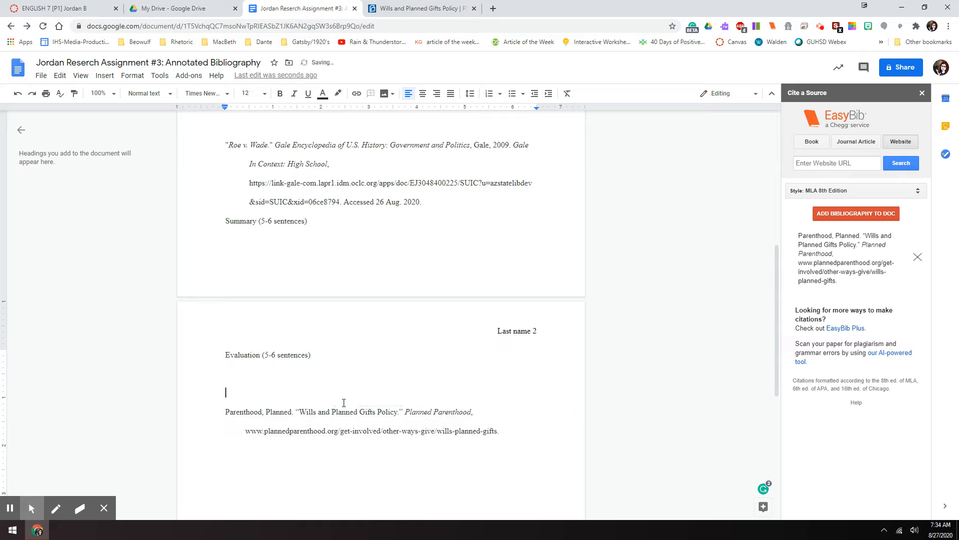
key("BackSpace")
Add the lines "Summary" and "Evaluation" below the Planned Parenthood citation
left_click(529, 415)
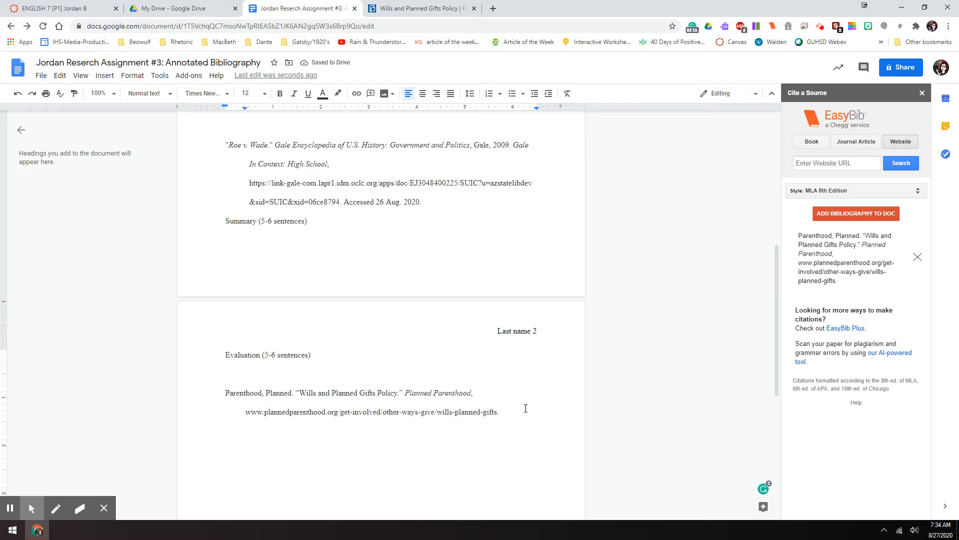
key("Return")
type("Summary")
key("Return")
type("E")
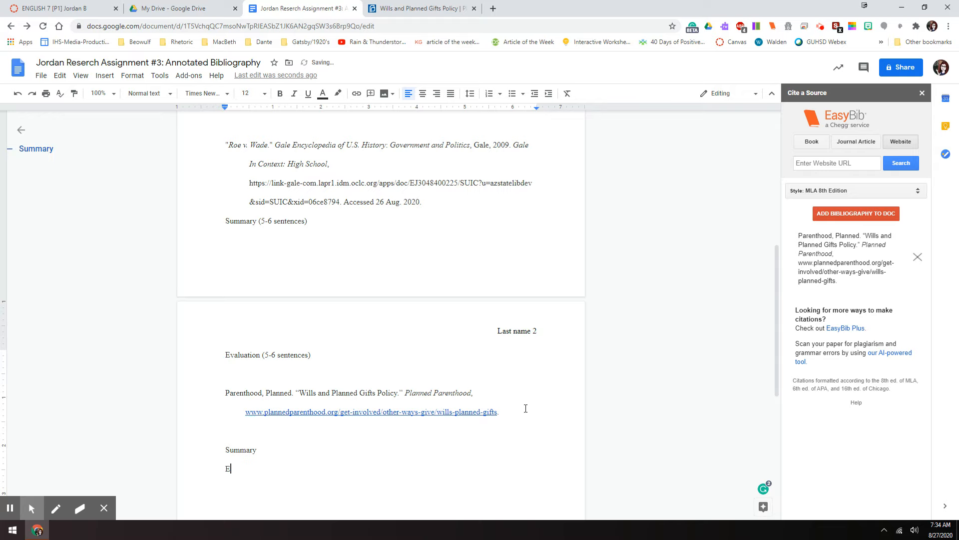
type("valuation")
Open easybib.com in a new browser tab
left_click(493, 9)
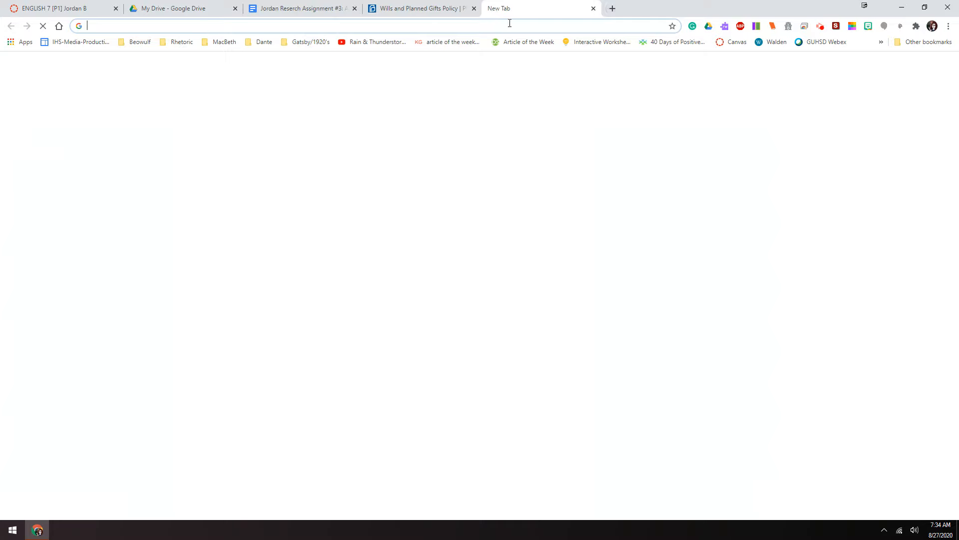
type("easybib.com")
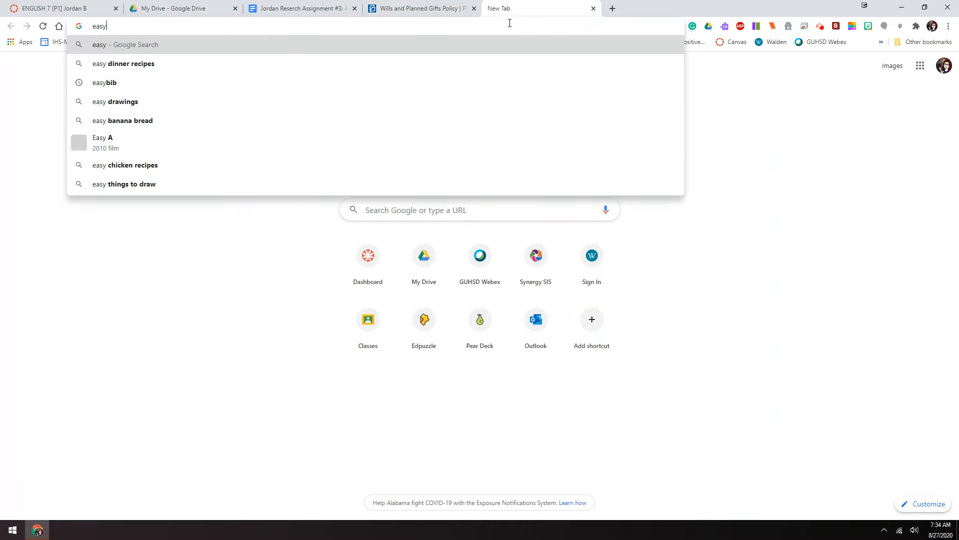
key("Return")
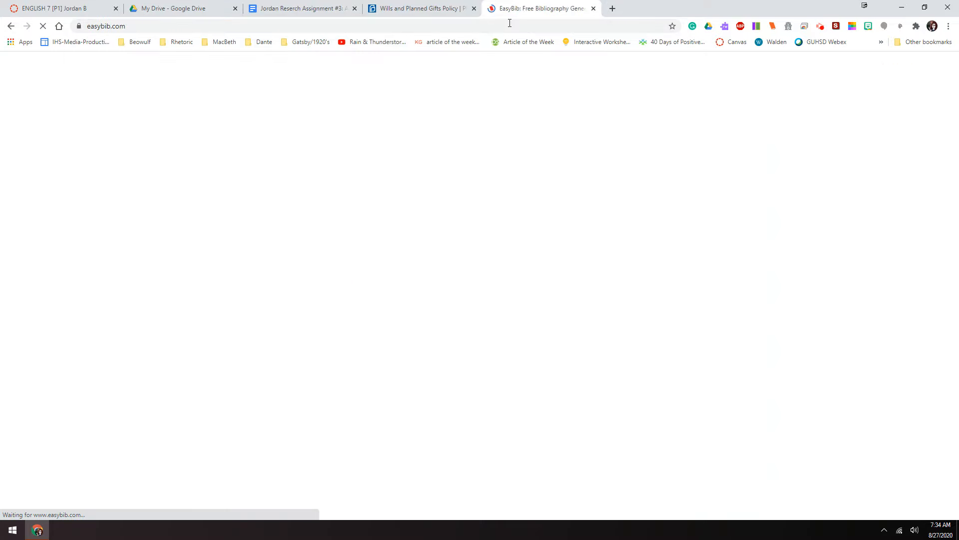
Return to Planned Parenthood's Wills and Planned Gifts page and copy its full web address
left_click(328, 5)
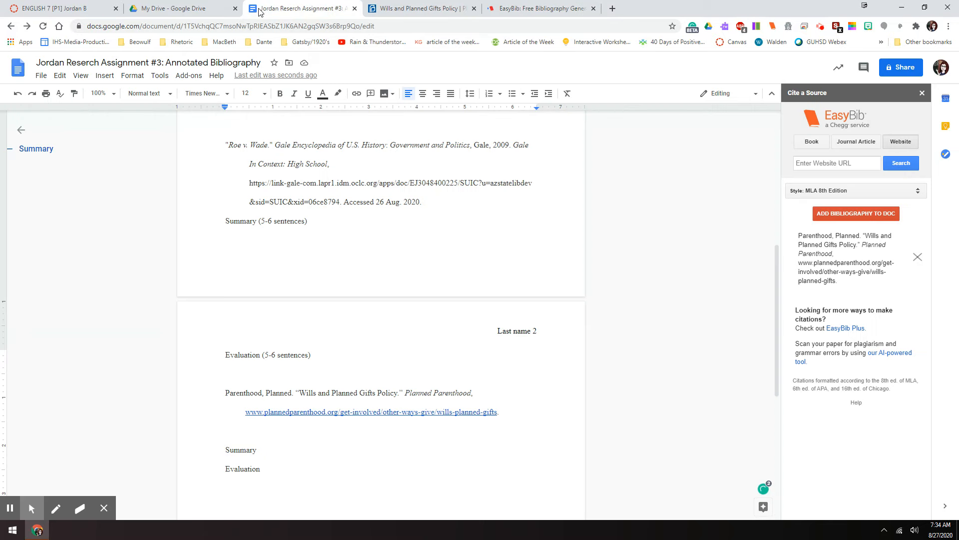
left_click(397, 10)
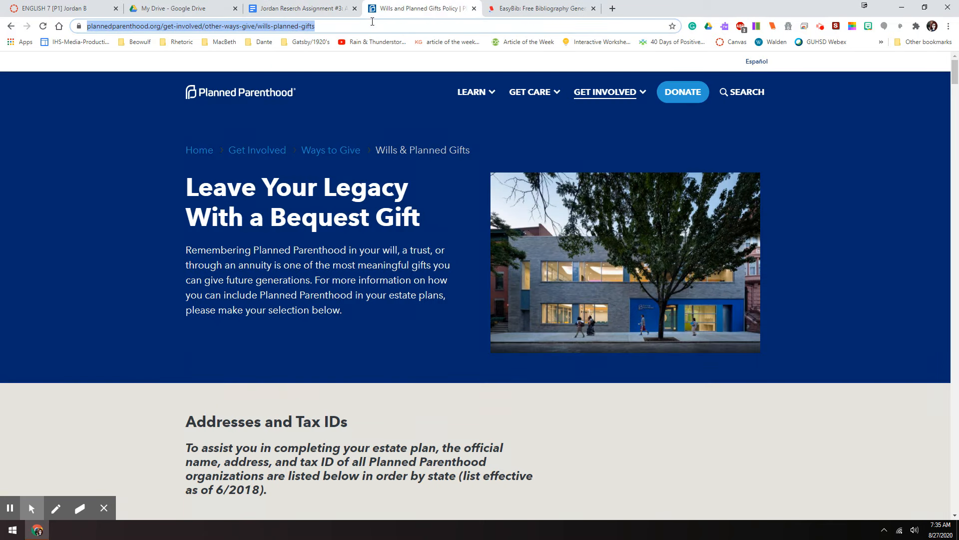
left_click(379, 25)
double_click(379, 26)
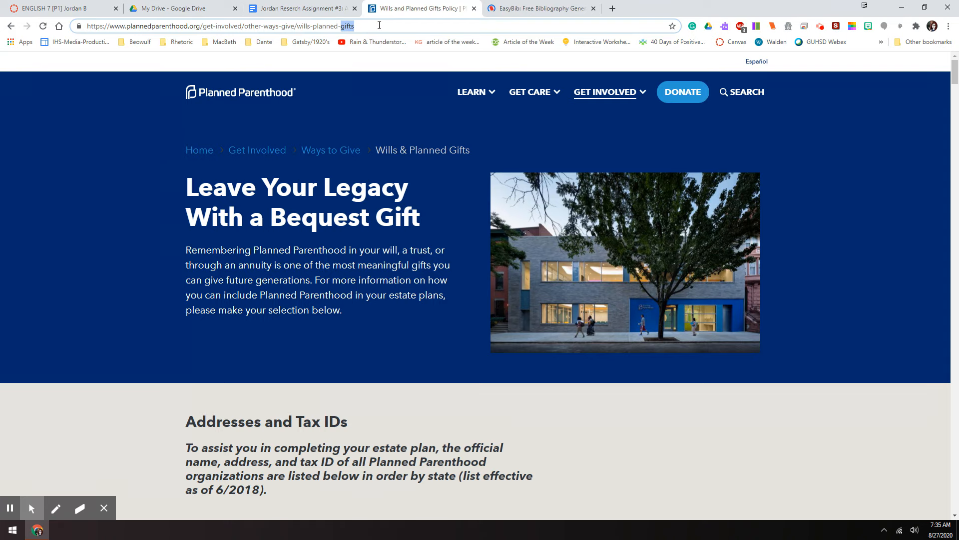
triple_click(378, 26)
right_click(378, 26)
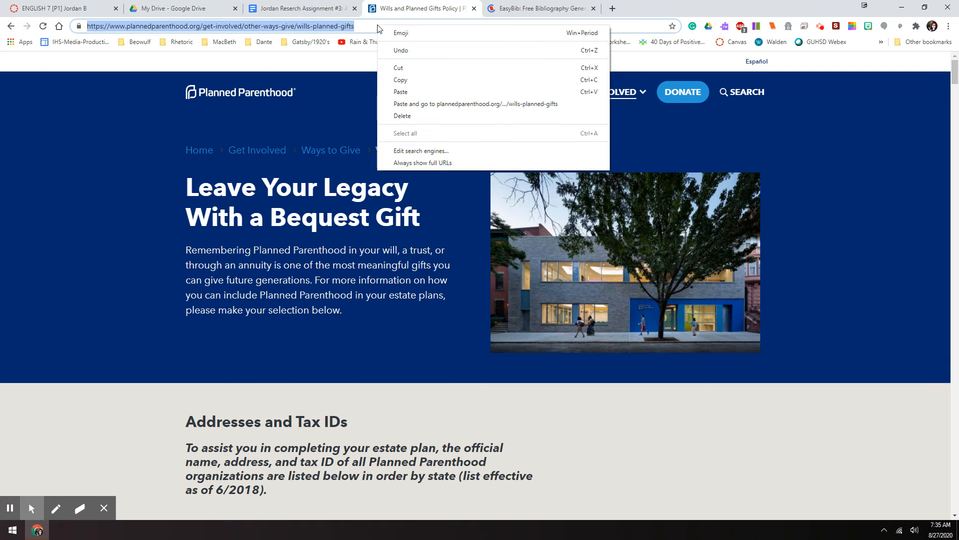
left_click(407, 79)
Start a new citation on the EasyBib site, look through the additional source types, and choose Website as the source
left_click(519, 9)
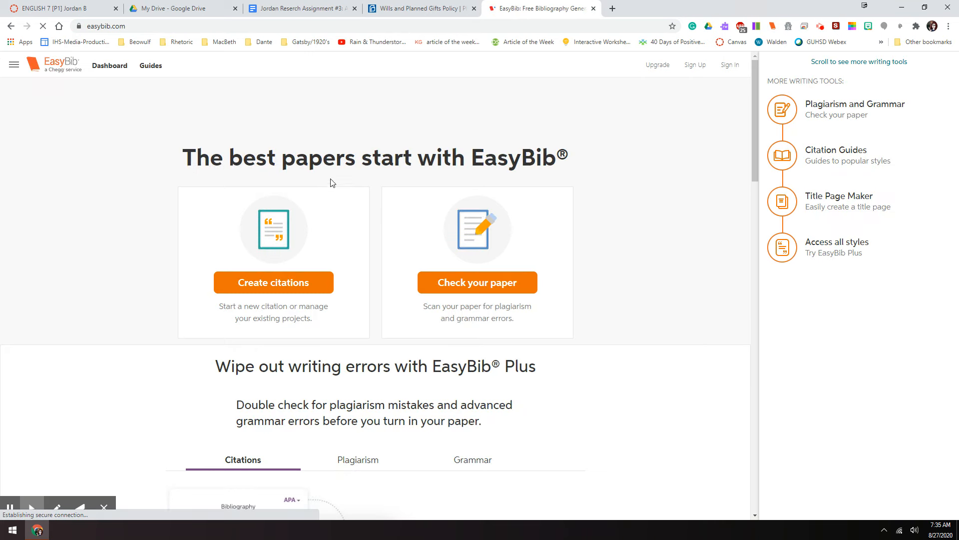
left_click(264, 290)
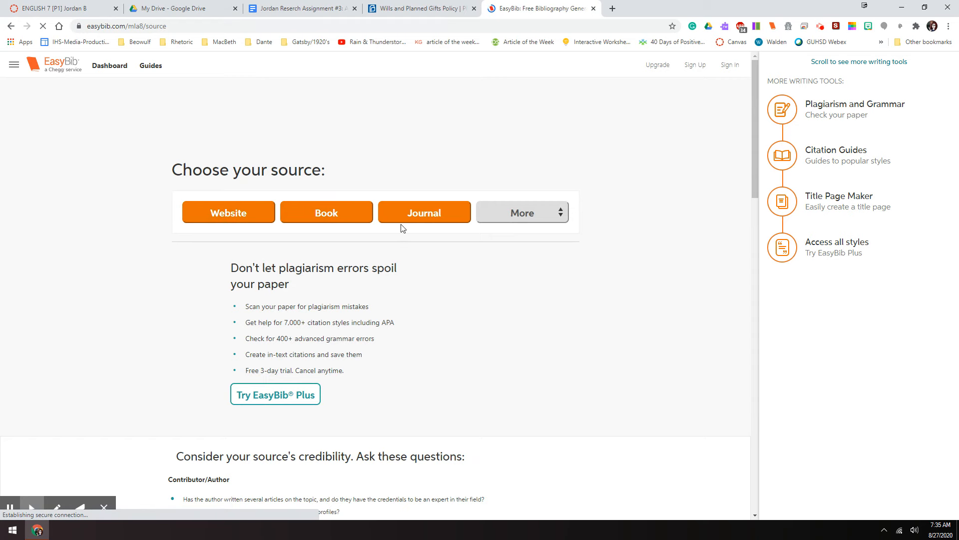
left_click(554, 213)
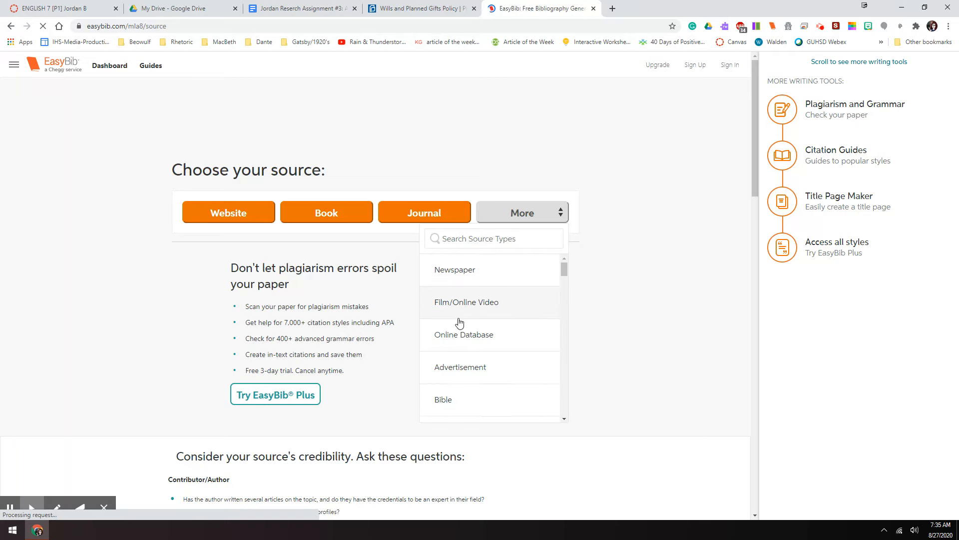
scroll(455, 350, "down", 4)
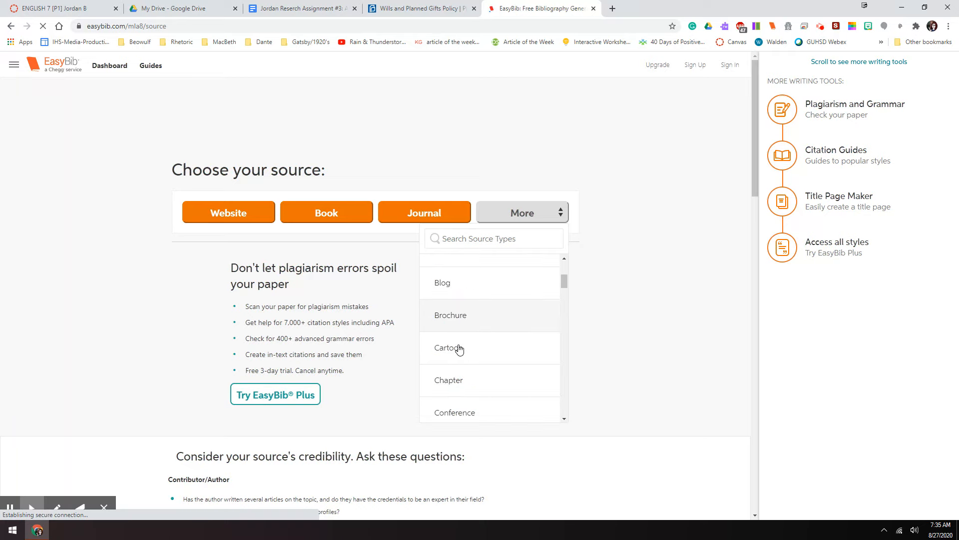
scroll(460, 350, "down", 4)
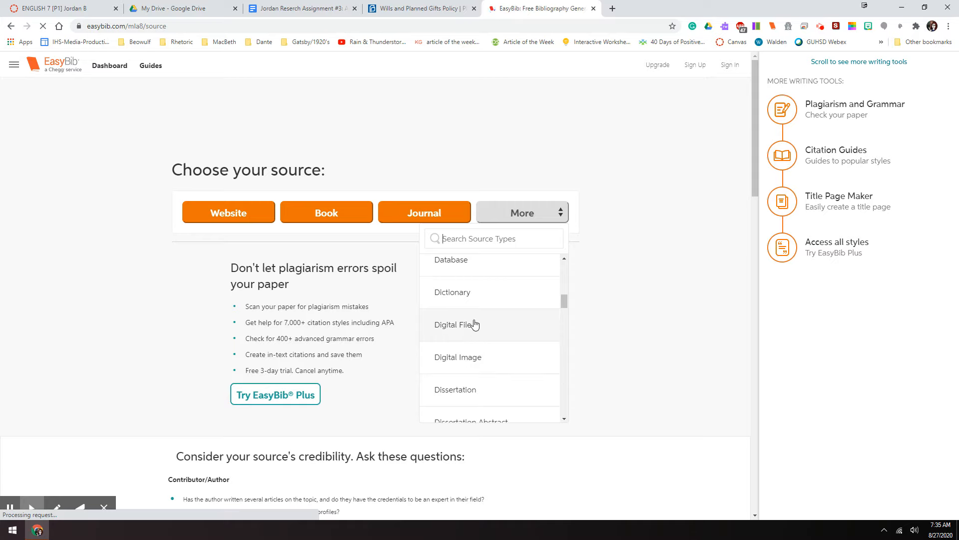
left_click(339, 293)
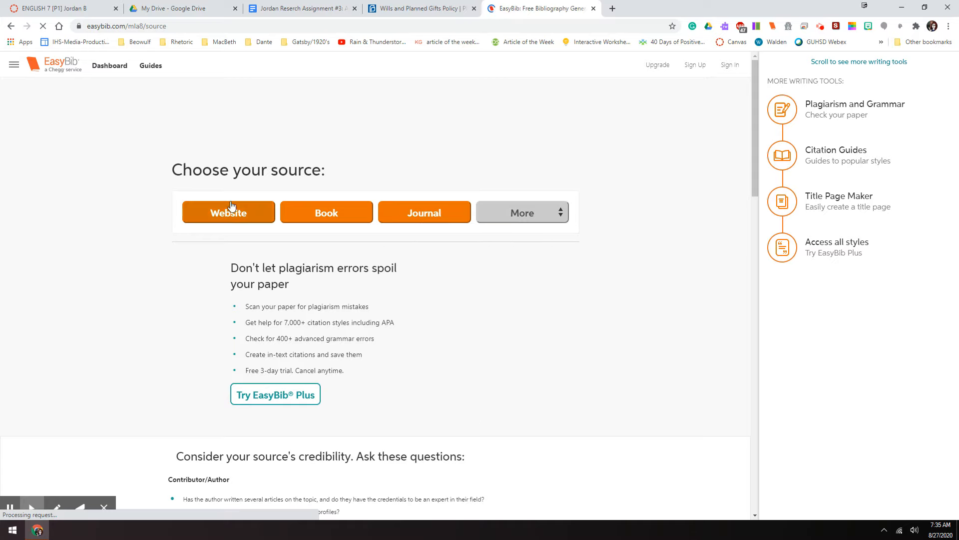
left_click(222, 214)
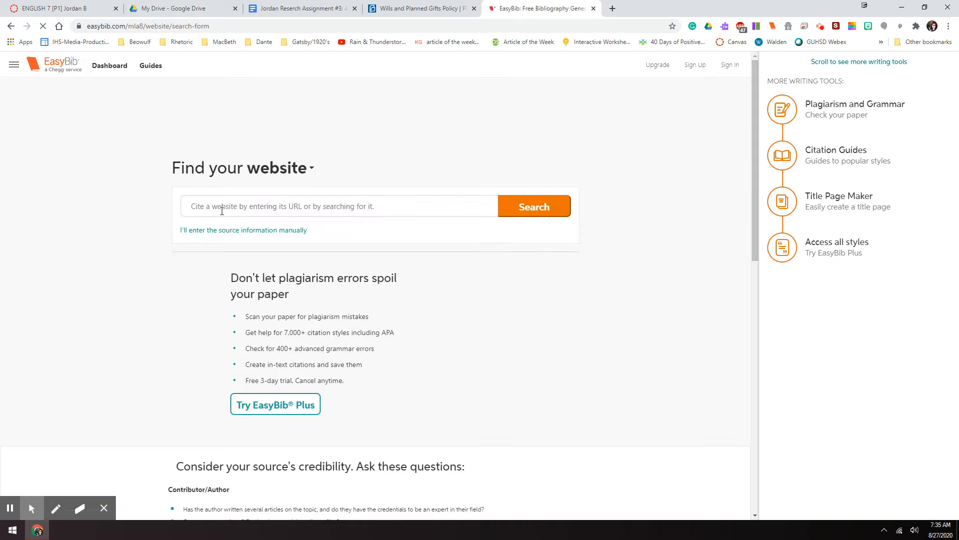
Paste the copied Planned Parenthood address into EasyBib's website finder and search for it
left_click(259, 210)
right_click(259, 210)
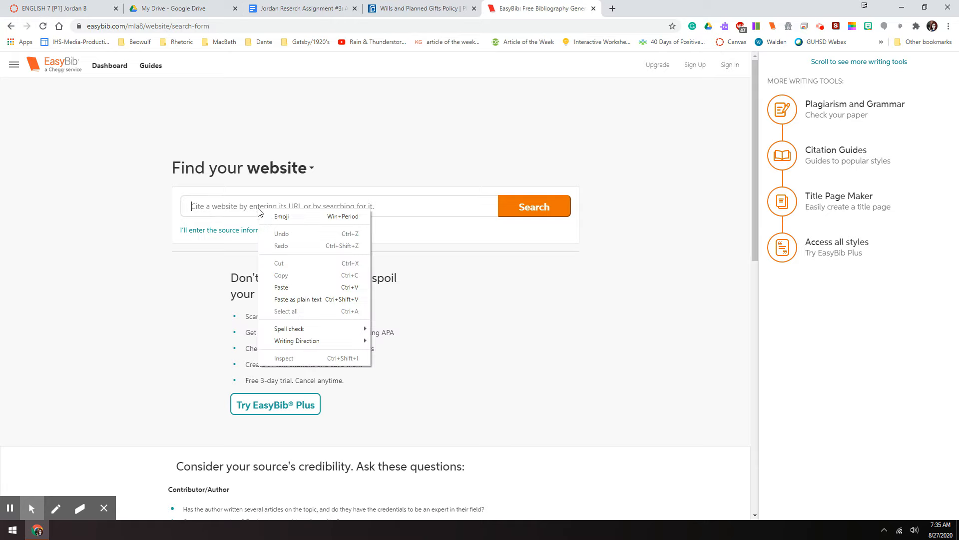
left_click(281, 287)
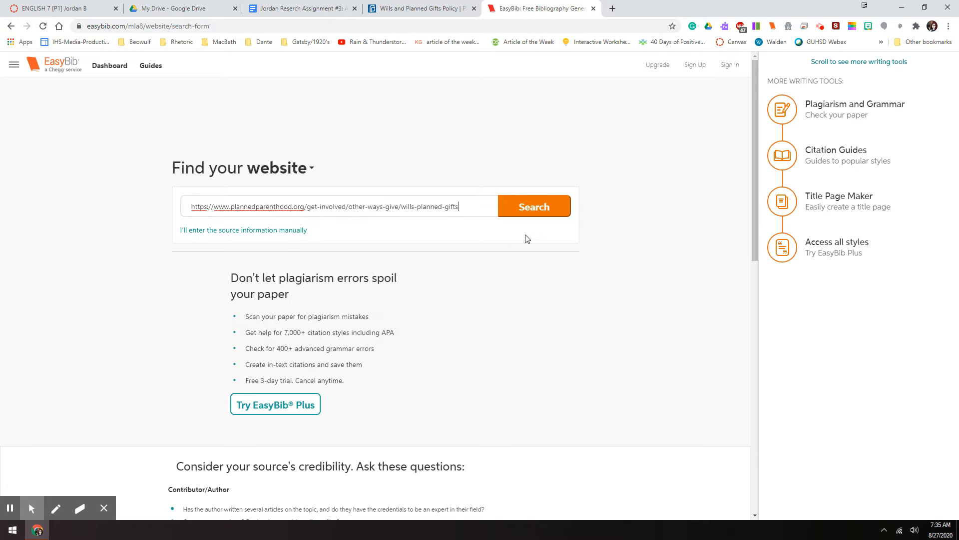
left_click(547, 211)
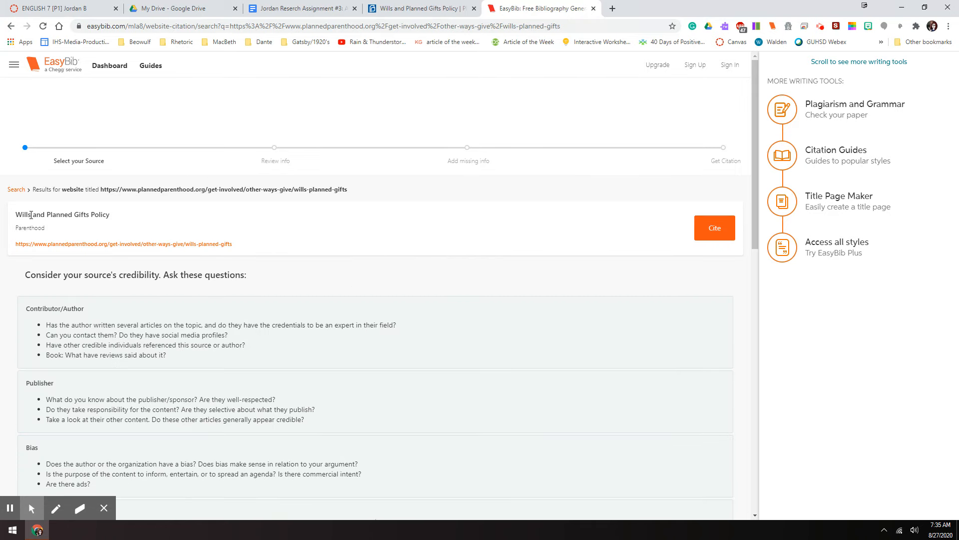
Cite the Wills and Planned Gifts Policy result and continue past the review to the missing-information form
scroll(99, 312, "down", 7)
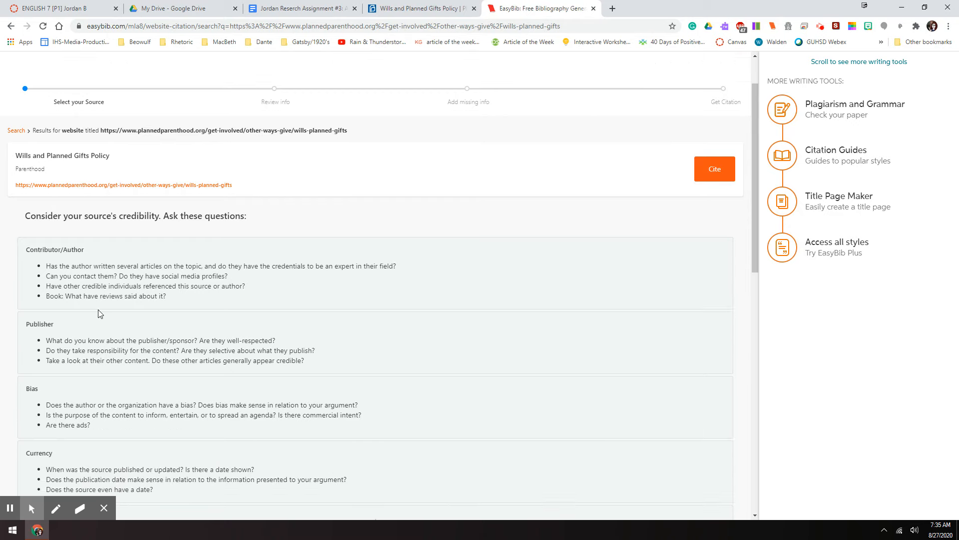
scroll(97, 314, "down", 3)
scroll(97, 314, "up", 10)
scroll(97, 312, "up", 1)
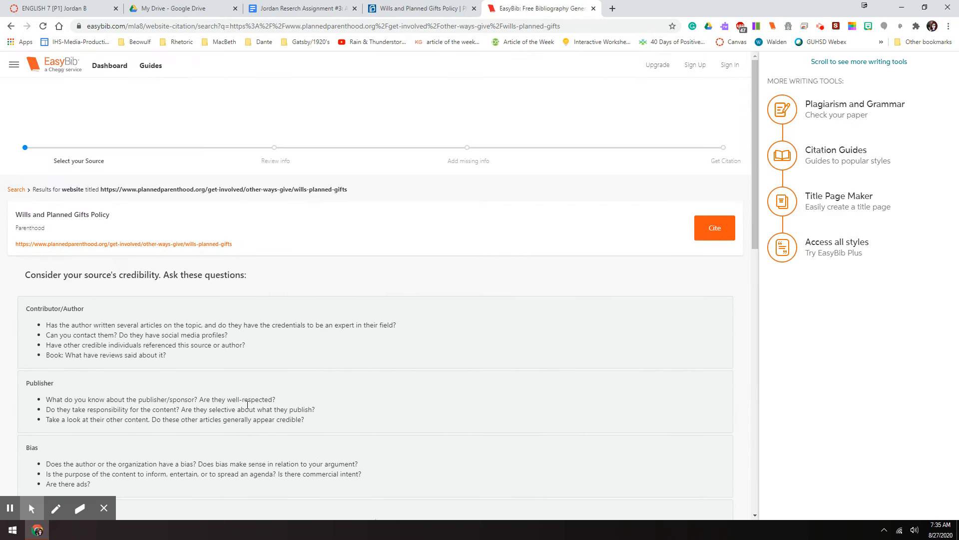
left_click(714, 229)
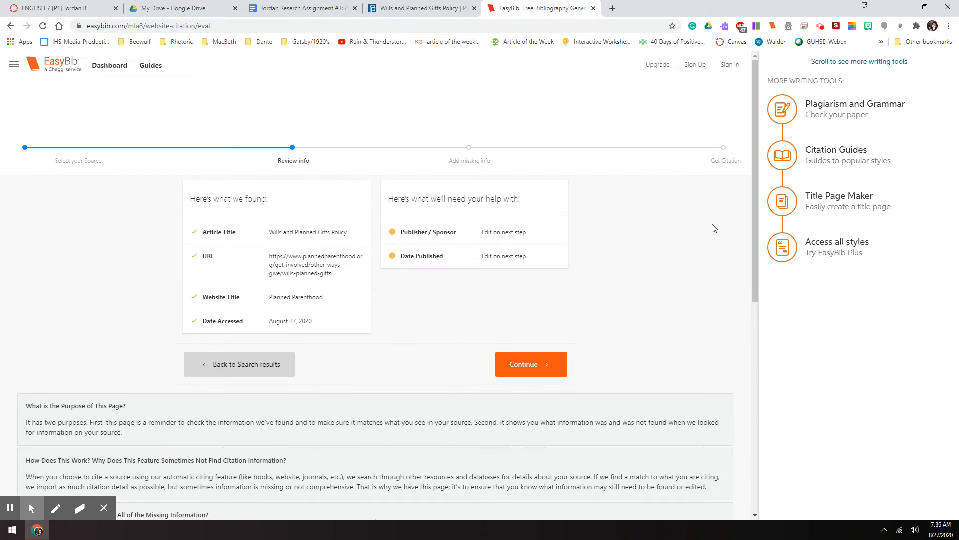
left_click_drag(453, 218, 553, 237)
left_click(553, 236)
left_click(523, 368)
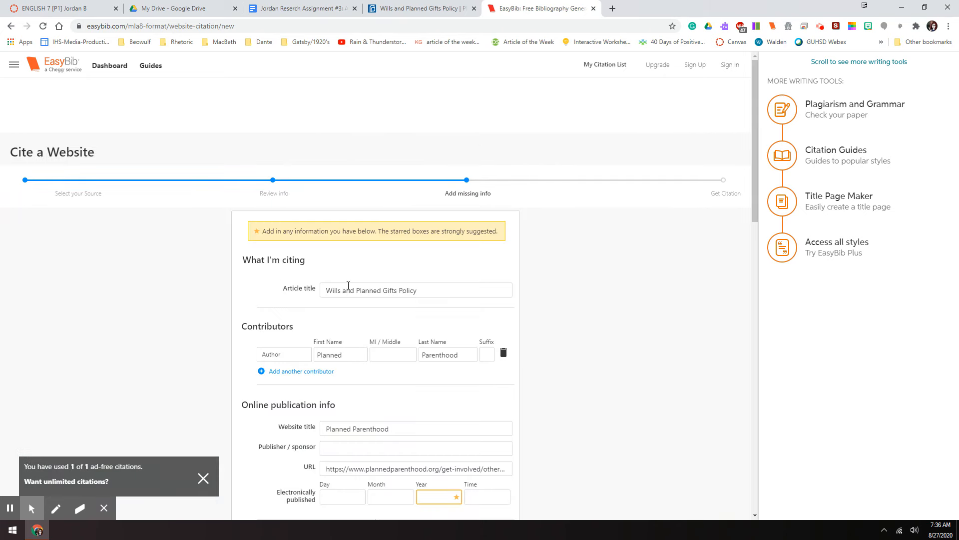
Check the Planned Parenthood Wills and Planned Gifts page down to its footer for a named author
scroll(379, 272, "down", 1)
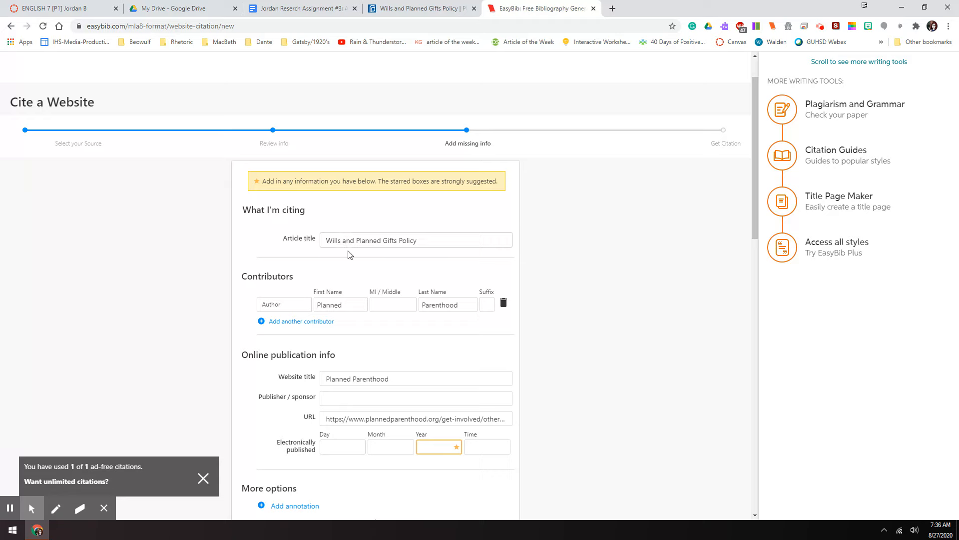
double_click(338, 304)
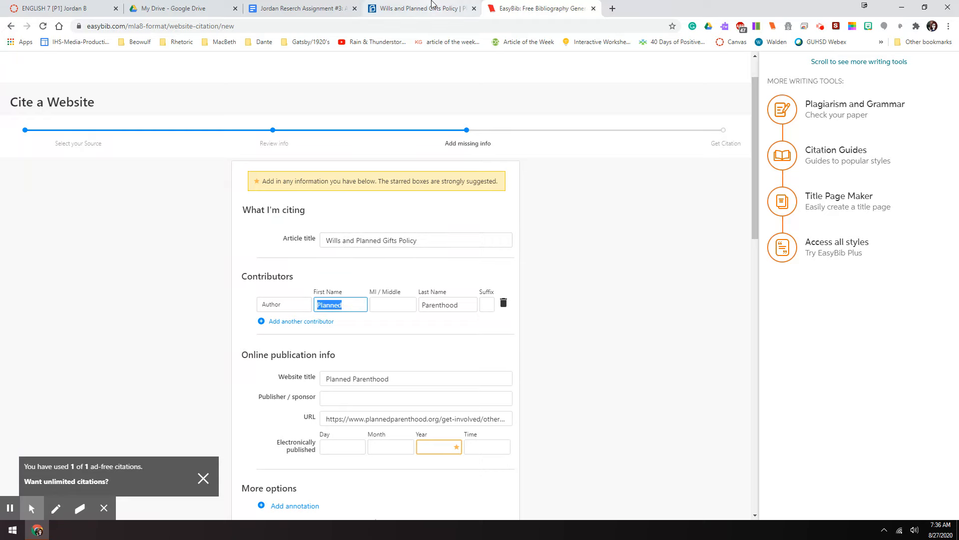
left_click(417, 9)
scroll(406, 170, "down", 5)
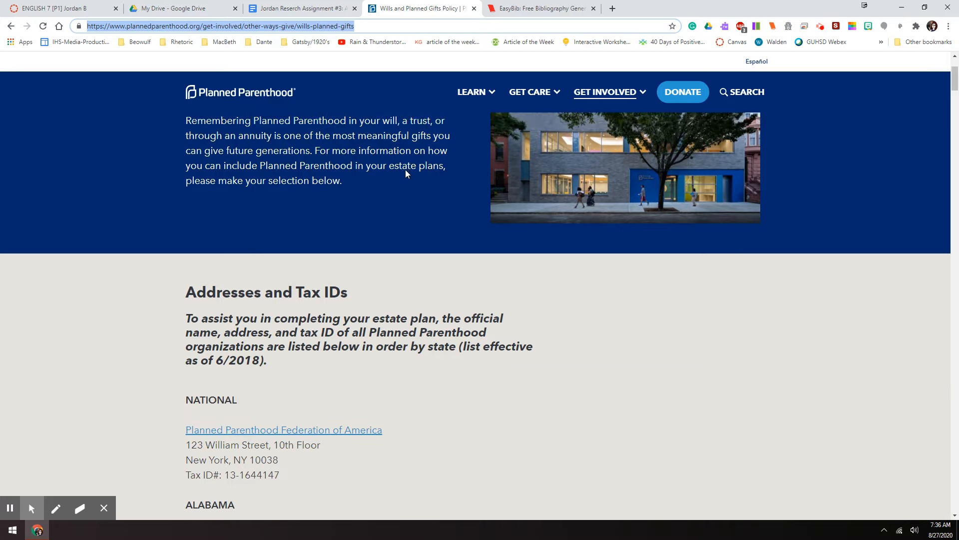
scroll(406, 170, "down", 15)
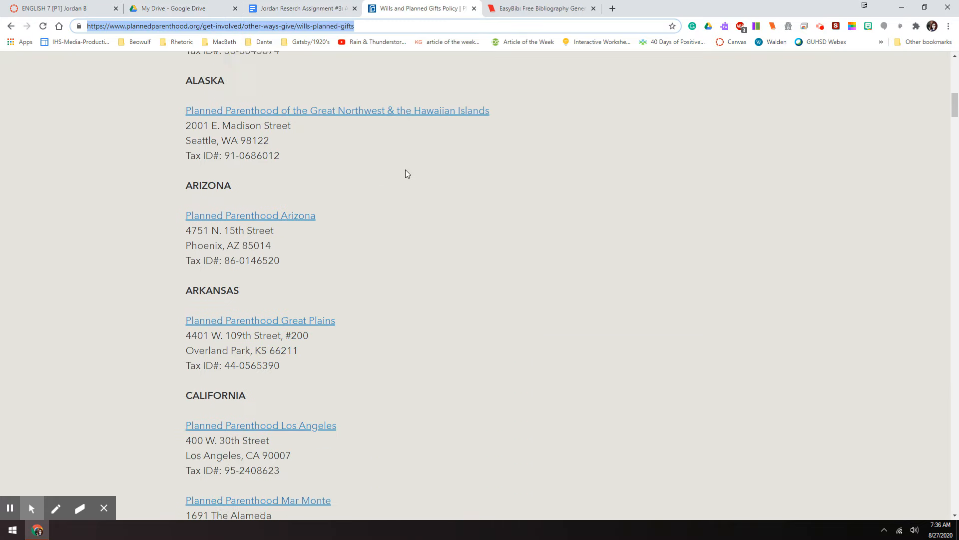
scroll(406, 172, "down", 20)
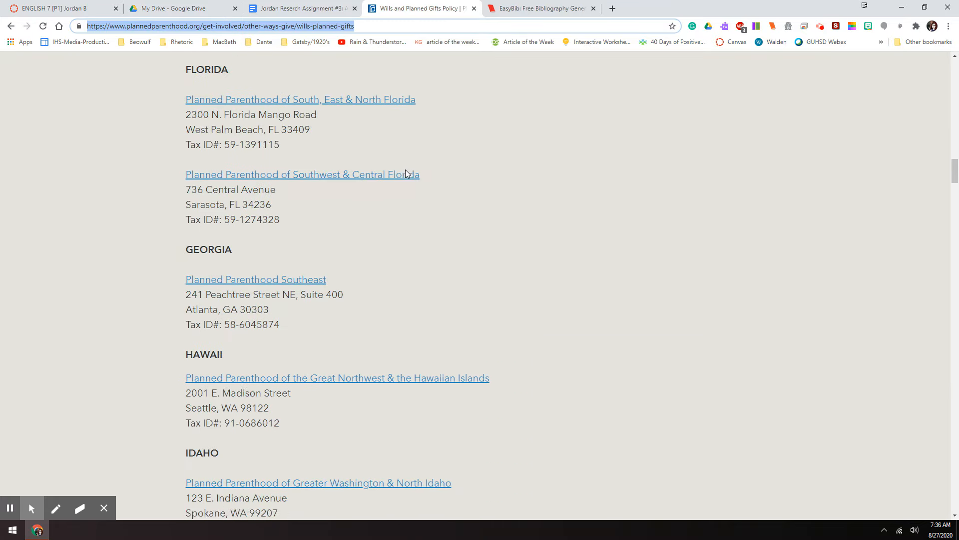
left_click_drag(955, 217, 956, 517)
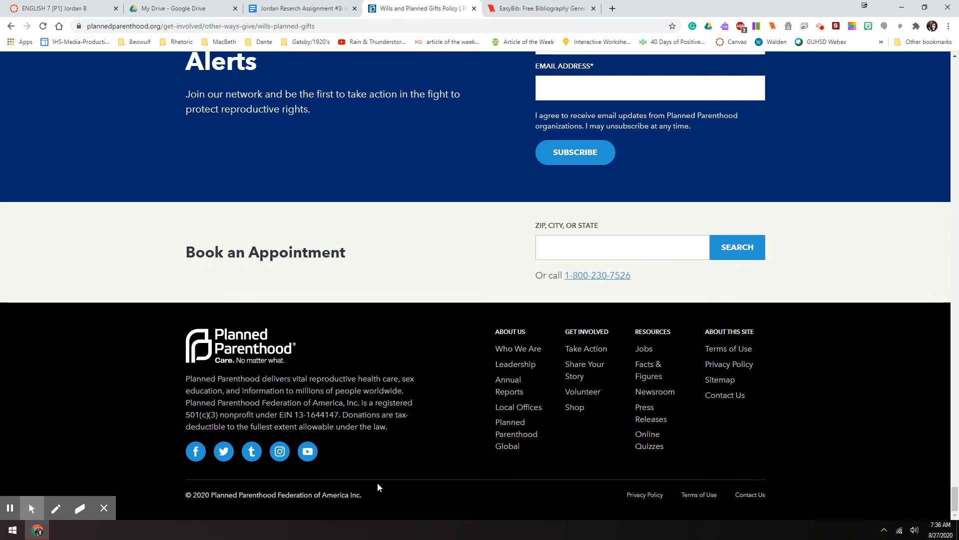
scroll(377, 481, "up", 5)
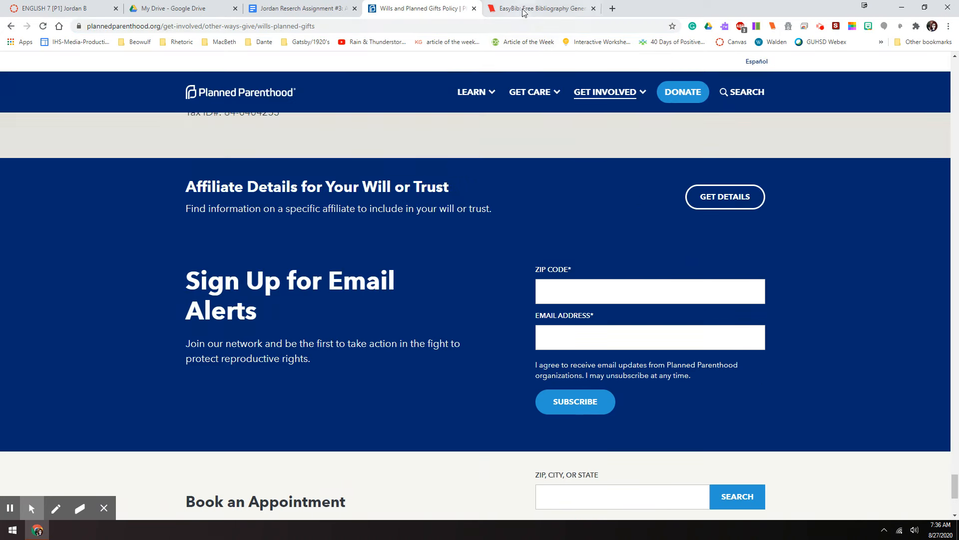
Clear the author's first and last name in the EasyBib form and set the publisher / sponsor to Planned Parenthood
left_click(540, 8)
key("BackSpace")
double_click(433, 303)
key("BackSpace")
left_click(363, 395)
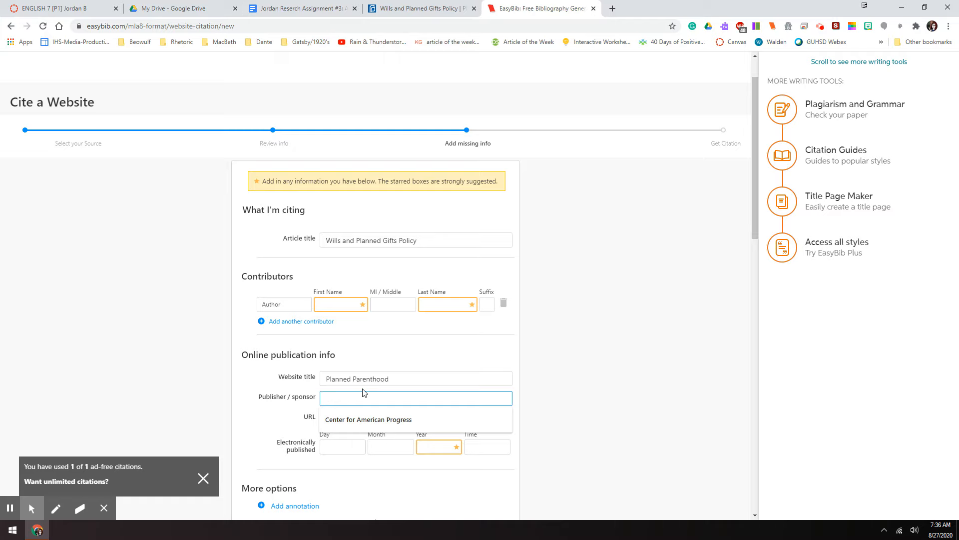
type("Planned Parenthood")
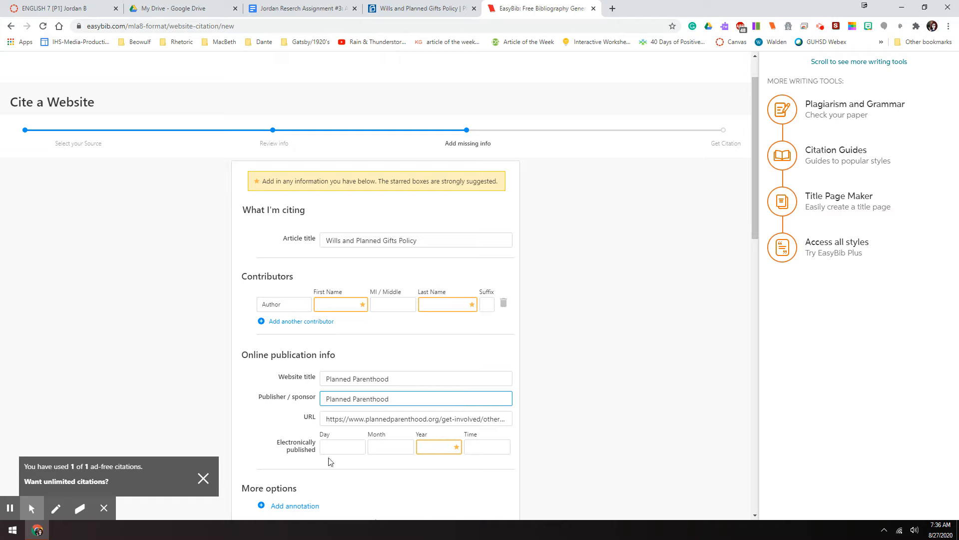
left_click(324, 303)
left_click(480, 349)
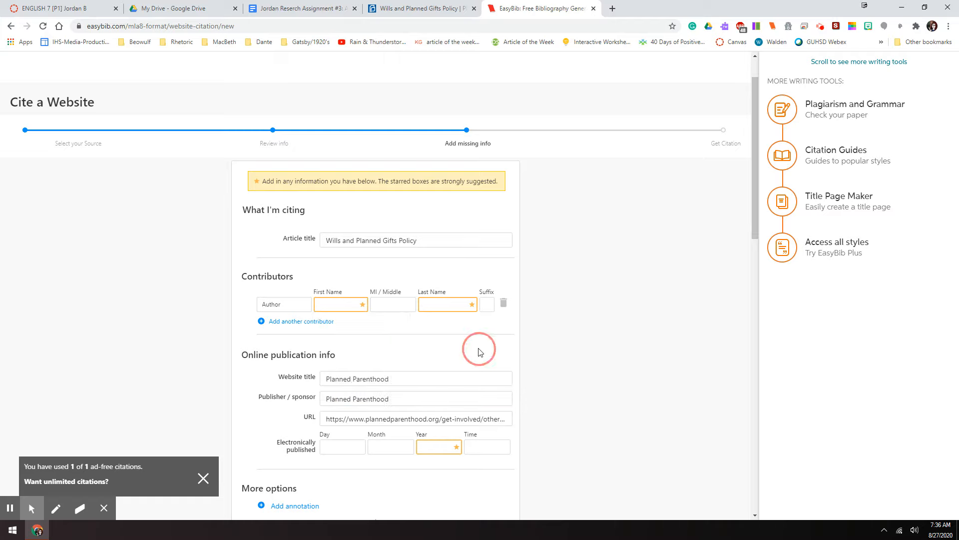
Examine the Planned Parenthood page's footer and its Addresses and Tax IDs introduction for a publication date
left_click(425, 8)
scroll(366, 290, "up", 6)
scroll(365, 288, "down", 11)
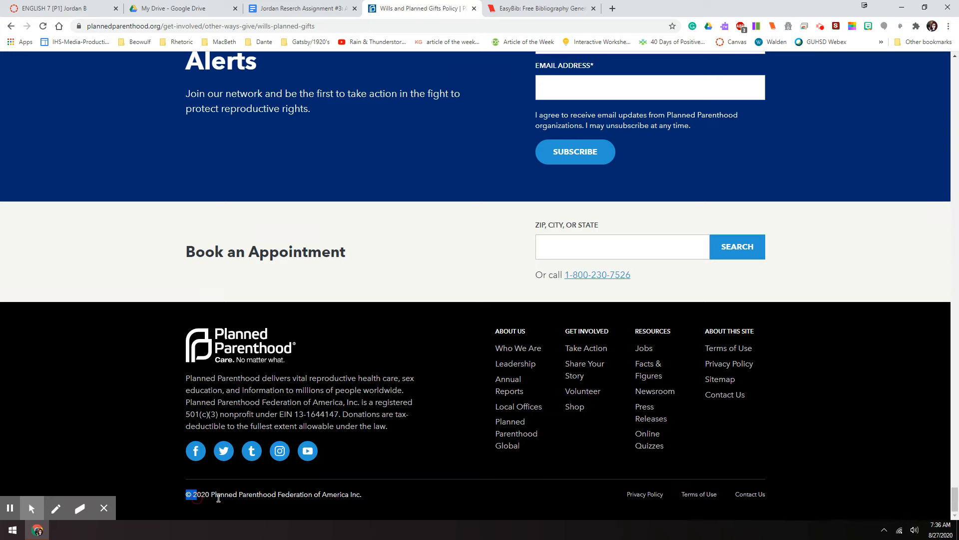
scroll(383, 486, "up", 6)
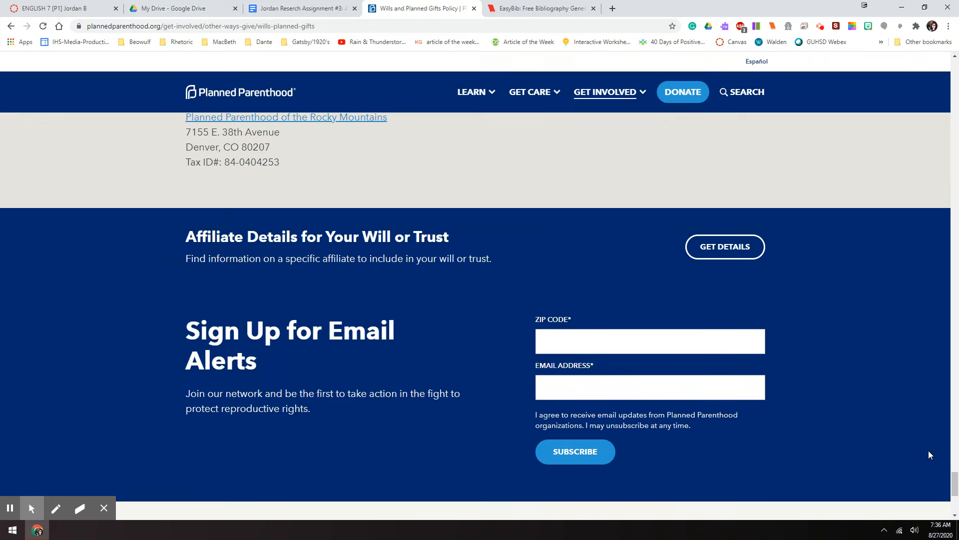
left_click_drag(955, 482, 955, 70)
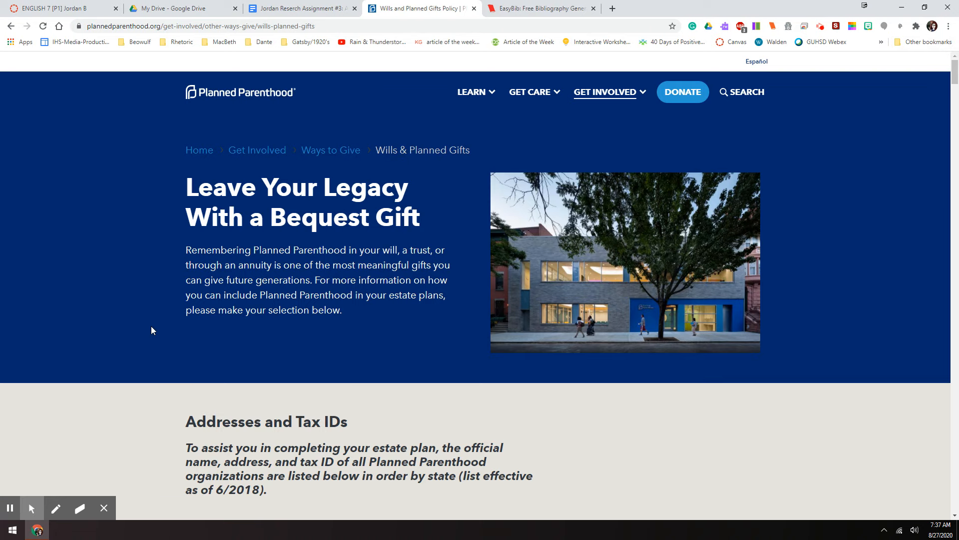
scroll(152, 330, "down", 2)
mouse_move(229, 390)
left_mouse_down()
mouse_move(266, 389)
mouse_move(206, 390)
mouse_move(216, 390)
left_mouse_up()
left_click(292, 397)
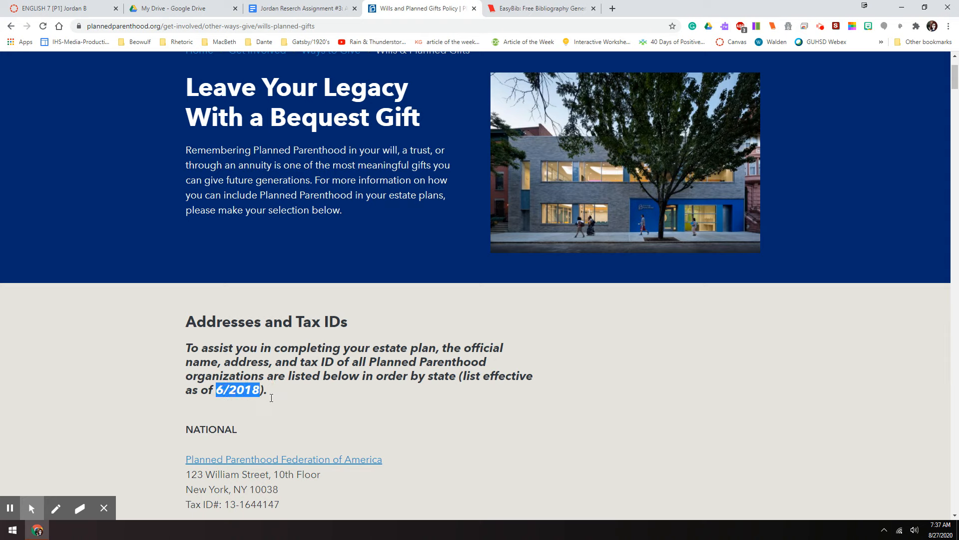
left_click(320, 394)
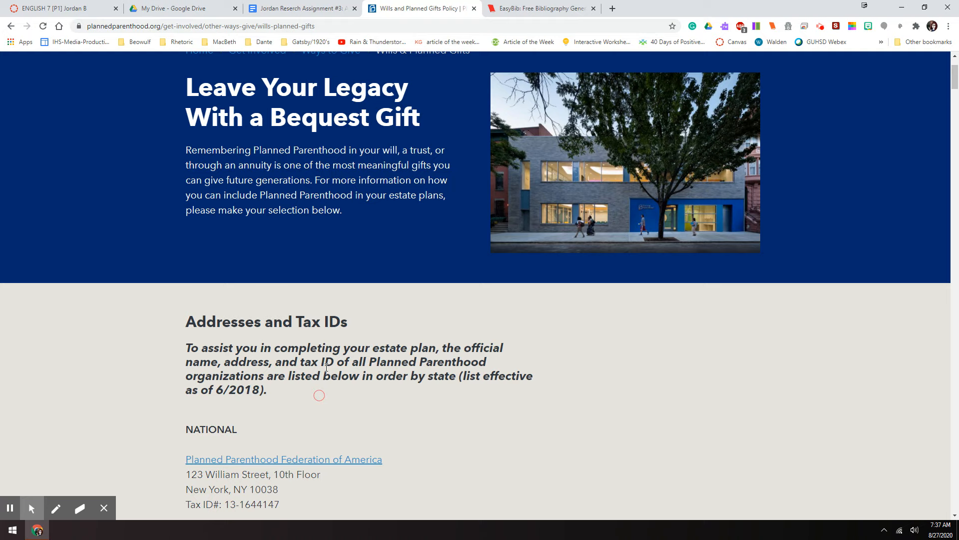
Set the electronic publication date in the EasyBib form to June 2018, leaving the day blank
left_click(529, 7)
left_click(336, 448)
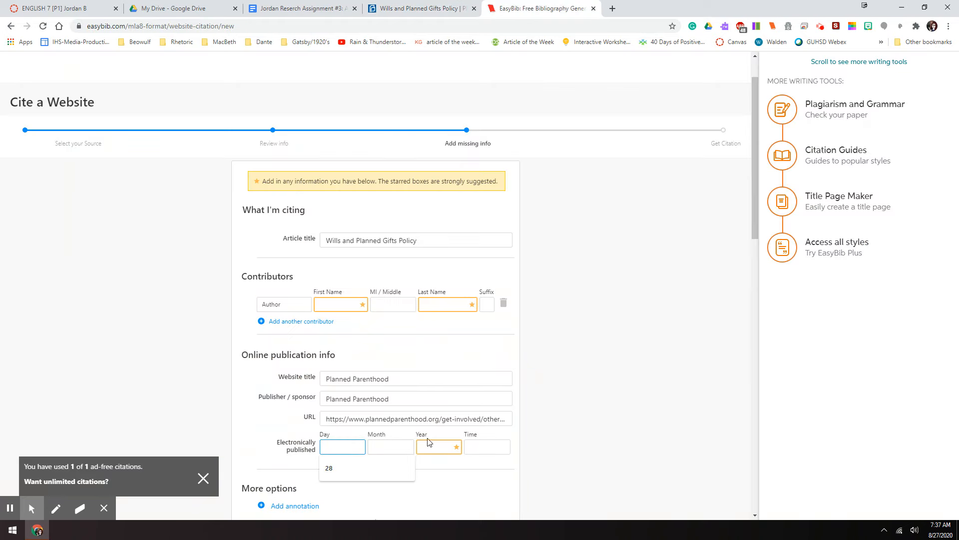
left_click(385, 447)
type("ju")
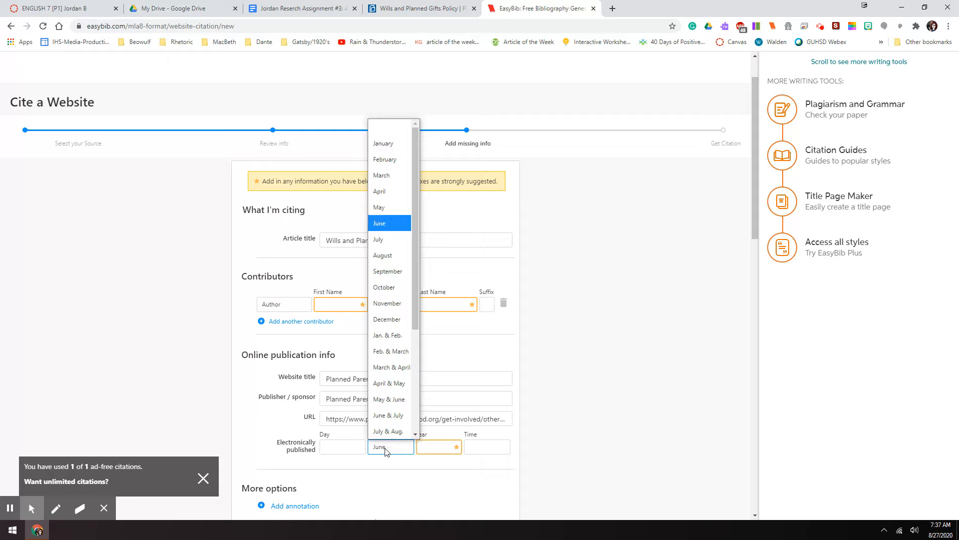
key("Return")
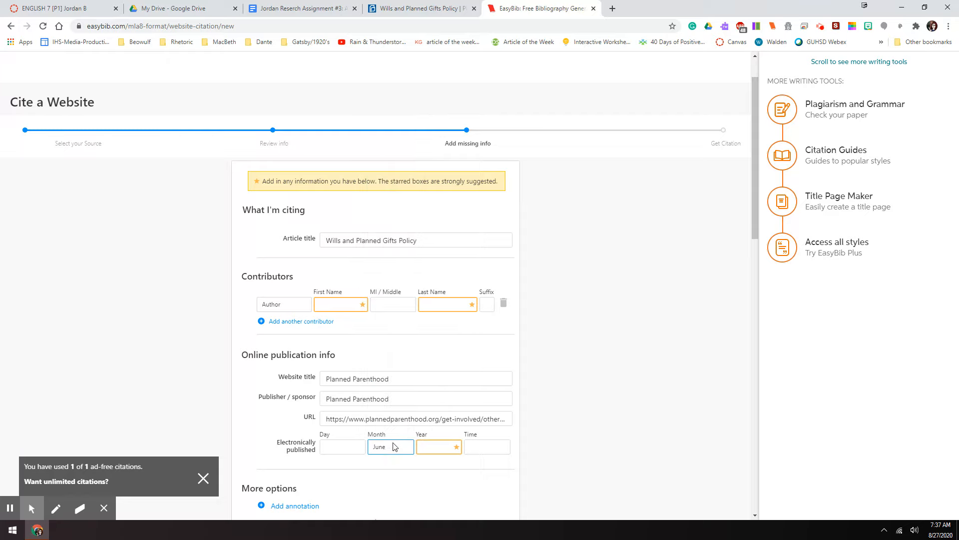
left_click(430, 449)
type("2018")
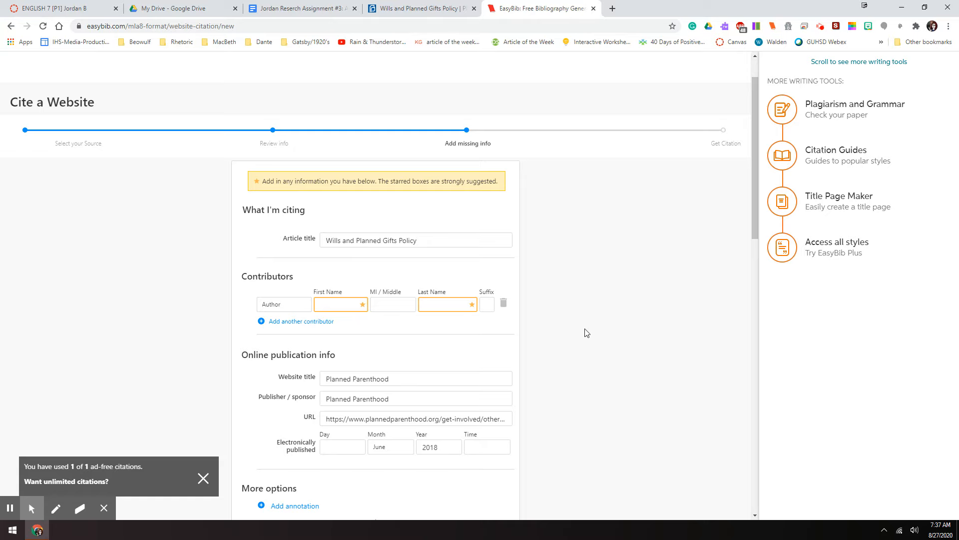
Complete the website citation and try to copy its in-text citation from the citation list
scroll(587, 333, "down", 3)
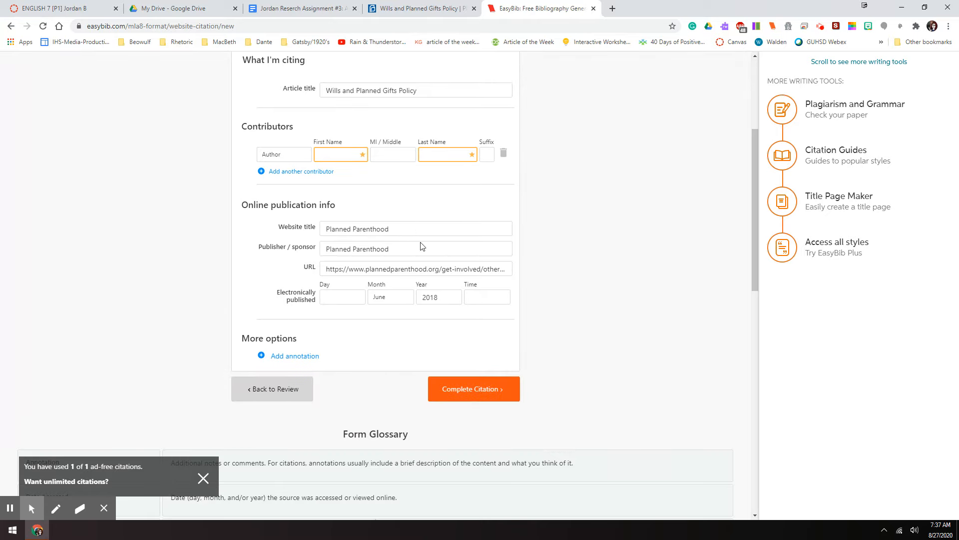
left_click(468, 388)
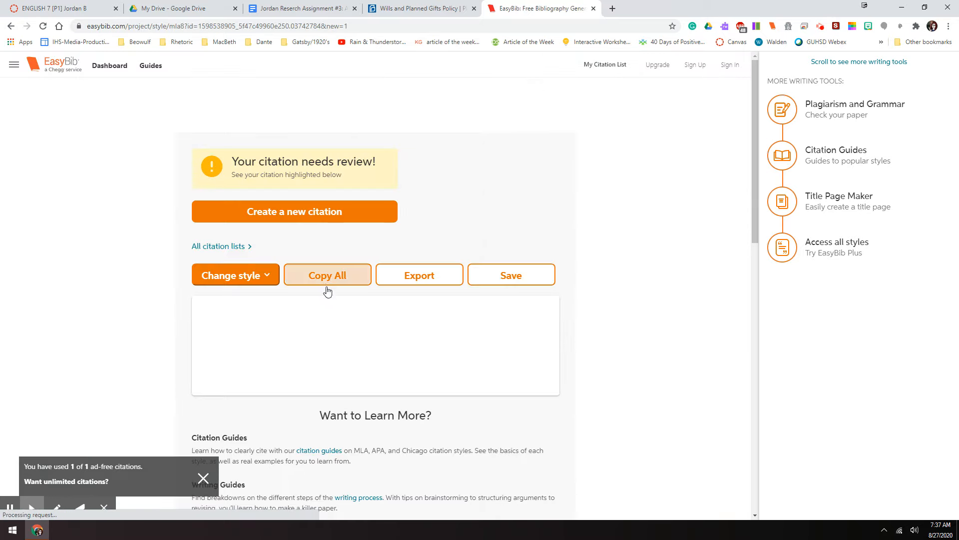
mouse_move(280, 425)
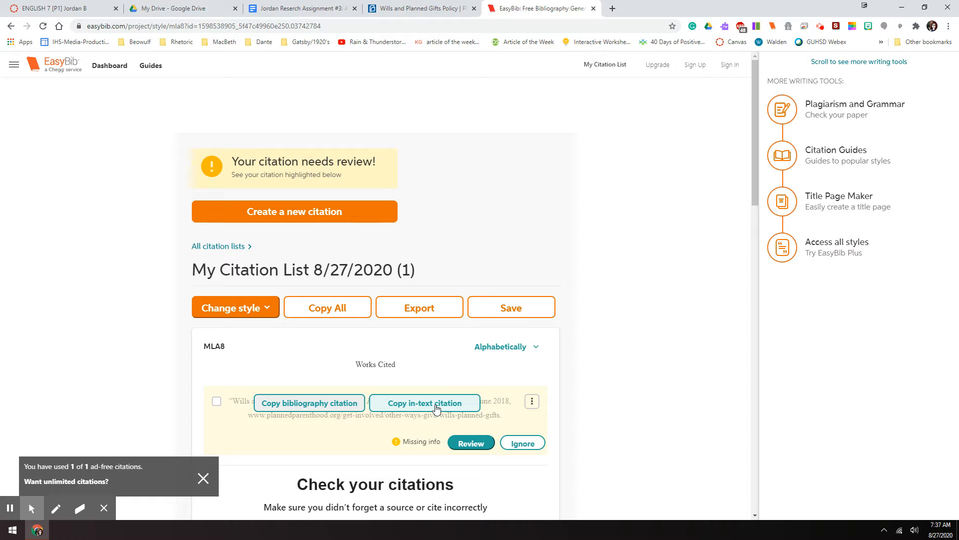
left_click(437, 408)
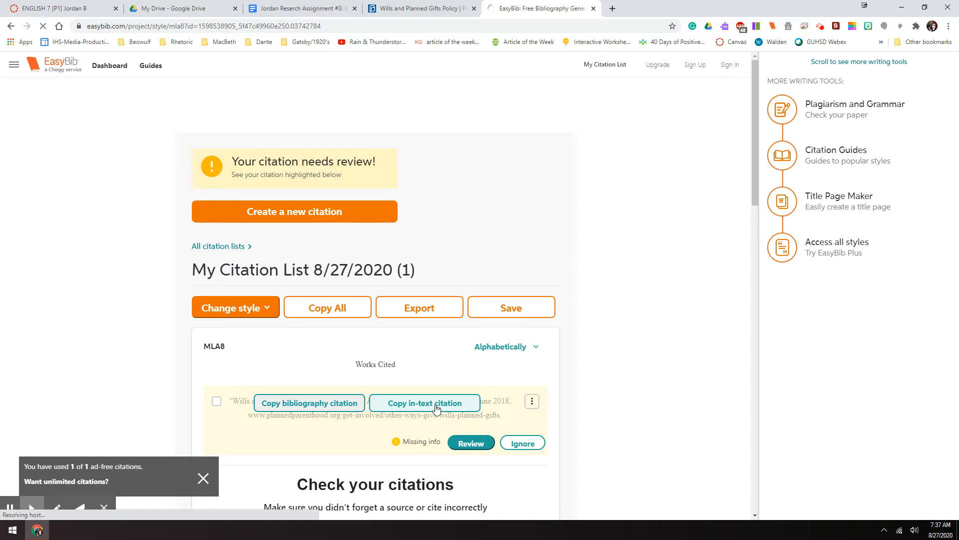
In the annotated bibliography document, add "quotes from the article" in quotation marks after the Planned Parenthood entry's Summary label
left_click(309, 8)
left_click(309, 440)
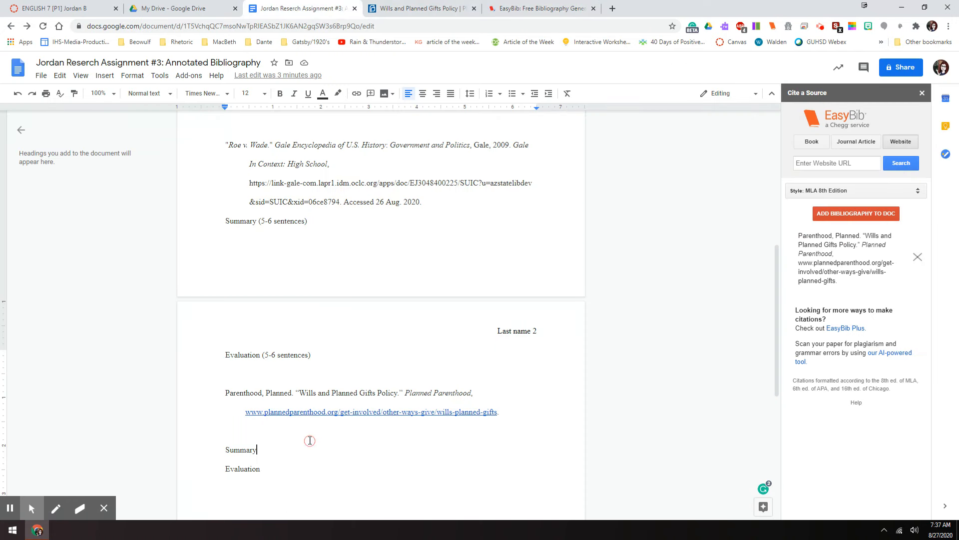
type("\"quotes from the article\"")
Try to paste the in-text citation after the quoted text, and delete the pasted web address
right_click(346, 447)
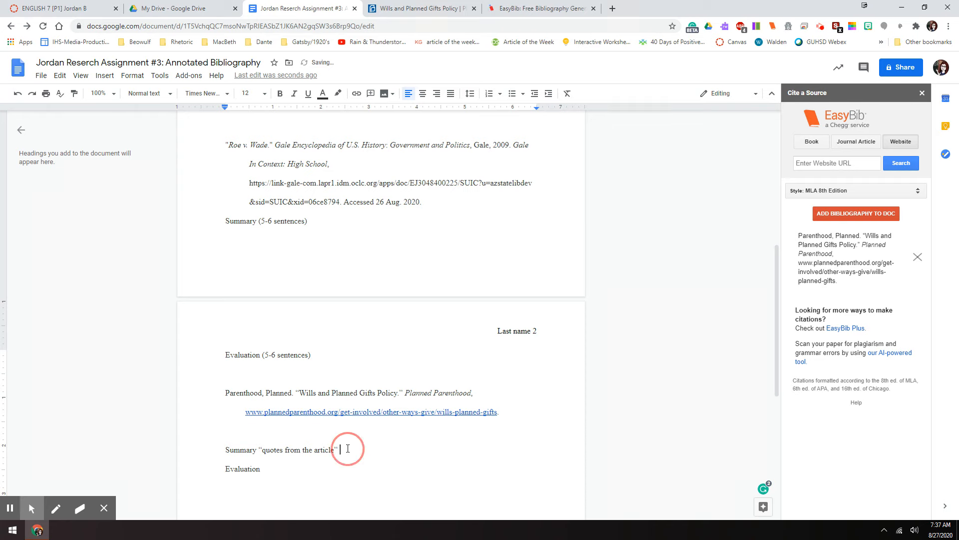
left_click(388, 283)
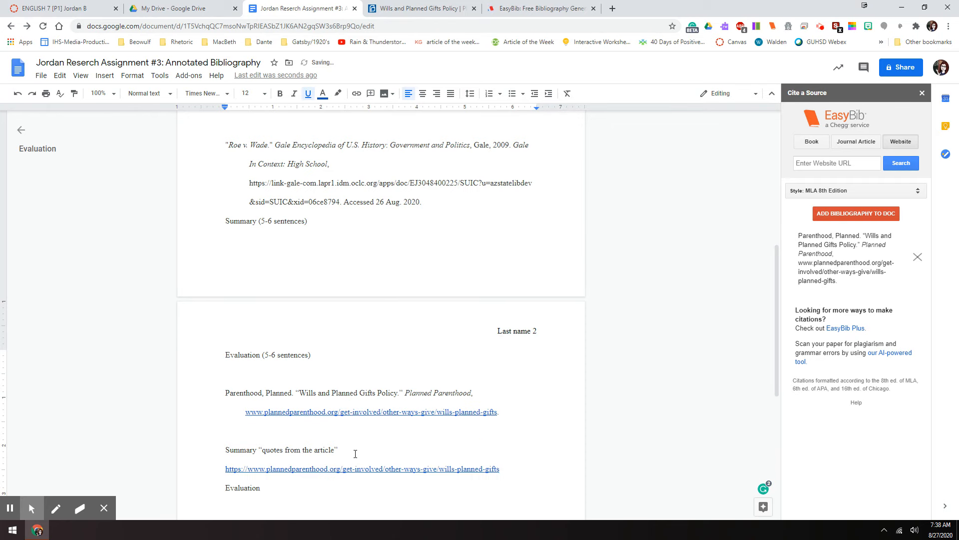
left_click_drag(498, 468, 225, 469)
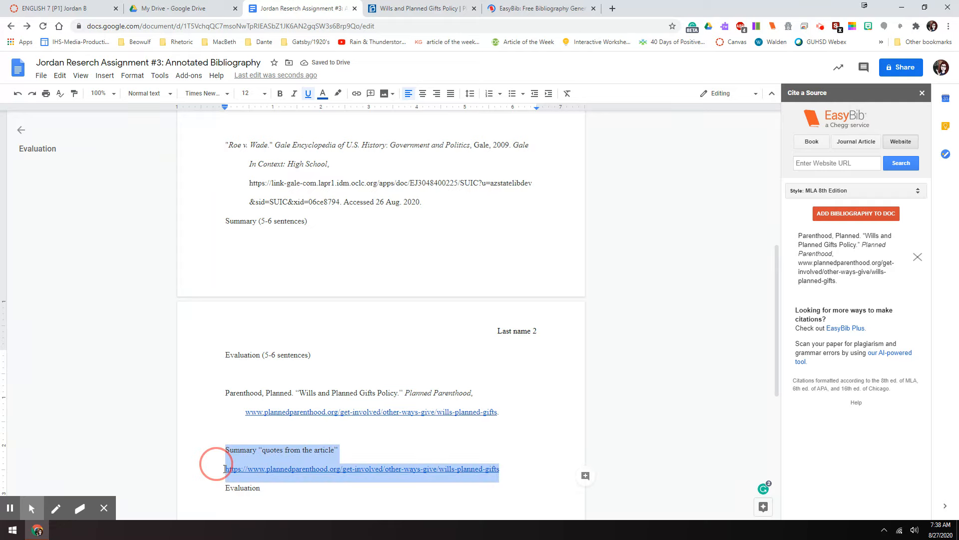
key("BackSpace")
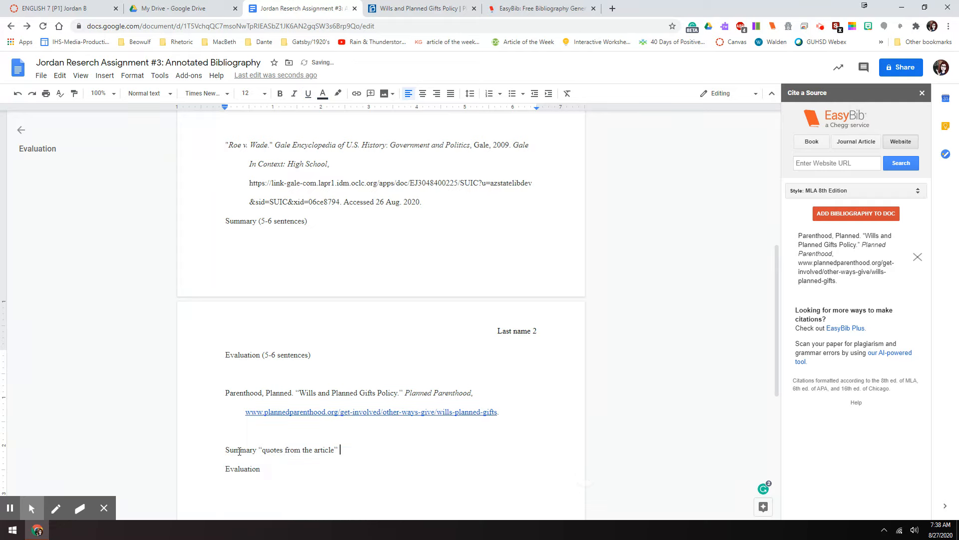
Go back to the EasyBib citation list and try again to copy the in-text citation of the Wills and Planned Gifts Policy entry
left_click(538, 9)
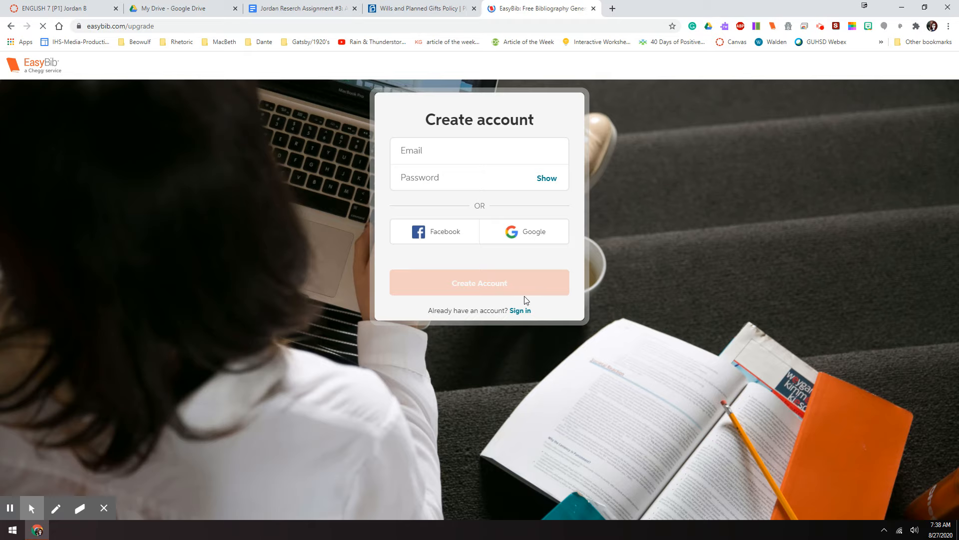
left_click(10, 26)
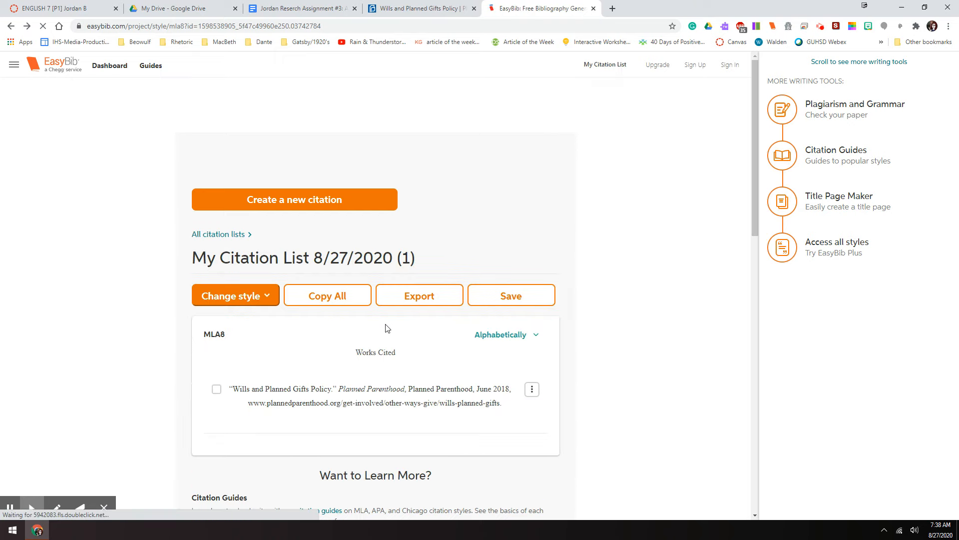
mouse_move(458, 399)
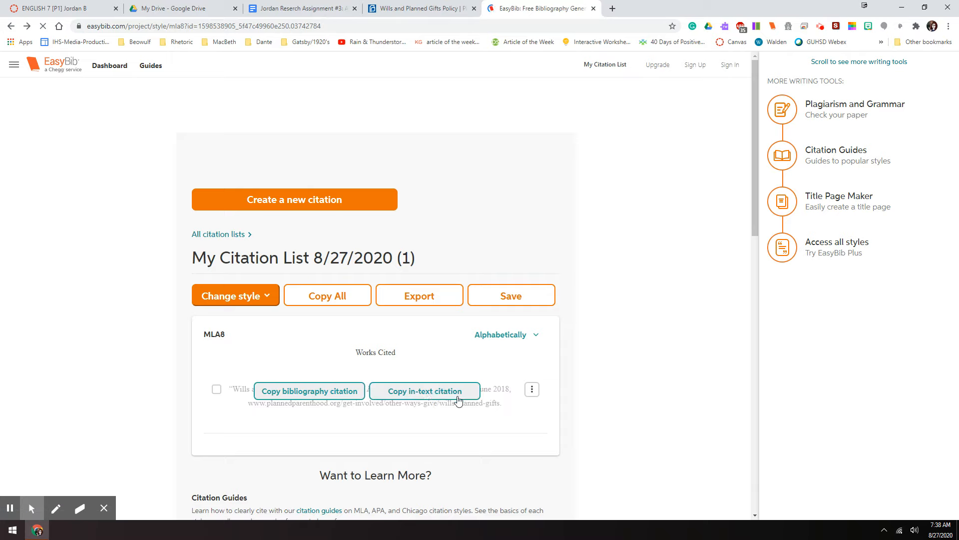
left_click(429, 394)
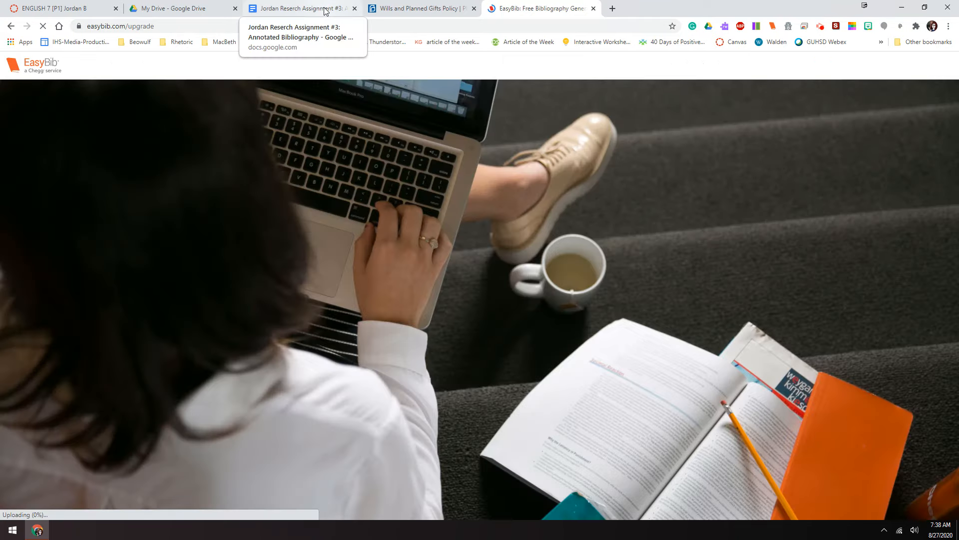
Return to the document, retry pasting the in-text citation after the Summary quote, and remove the pasted link
left_click(325, 9)
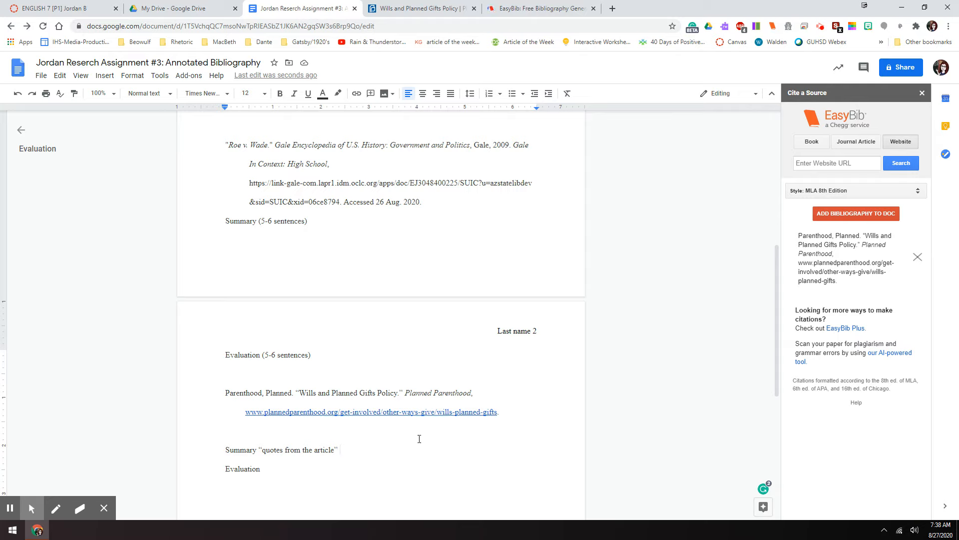
right_click(373, 451)
left_click(405, 285)
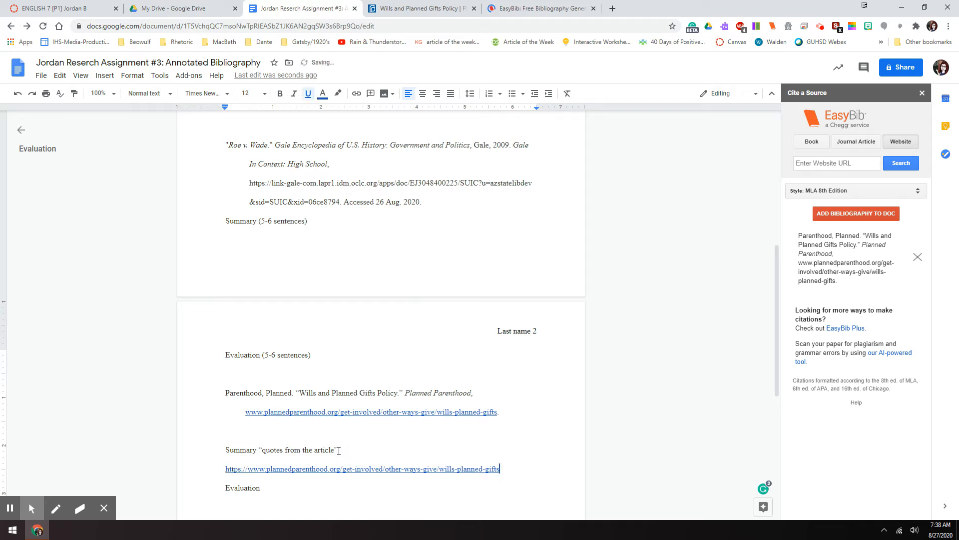
left_click_drag(500, 470, 217, 471)
key("BackSpace")
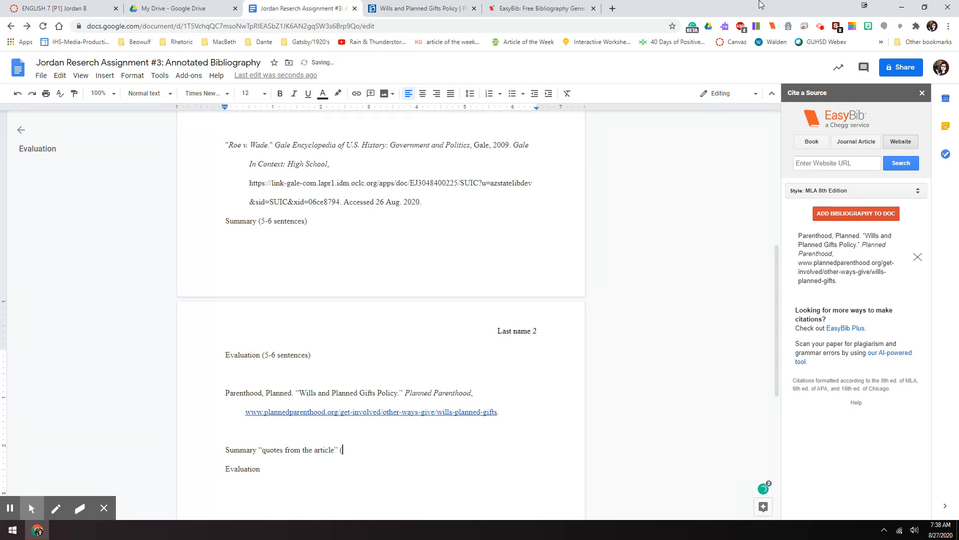
Return to the EasyBib citation list and copy the bibliography citation of the "Wills and Planned Gifts Policy" entry
left_click(524, 7)
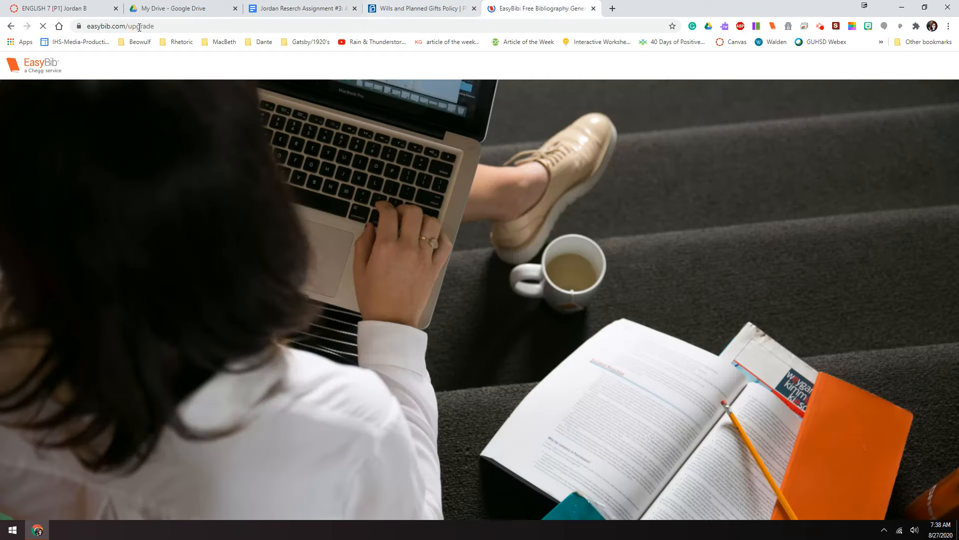
left_click(11, 27)
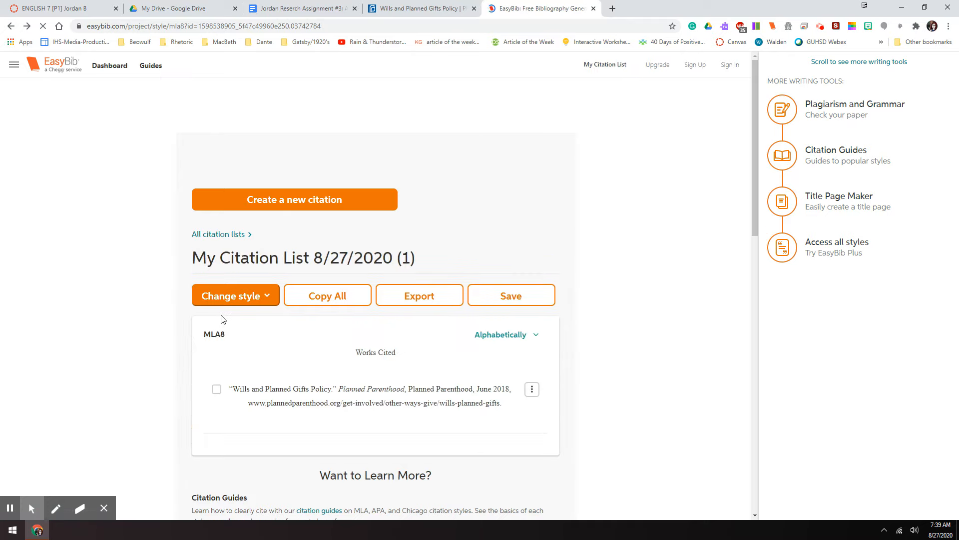
mouse_move(237, 393)
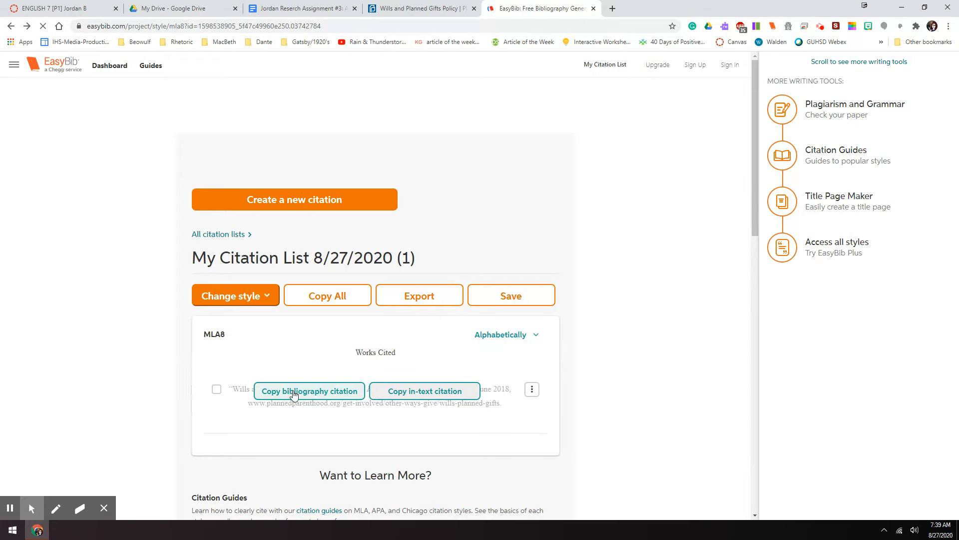
left_click(276, 389)
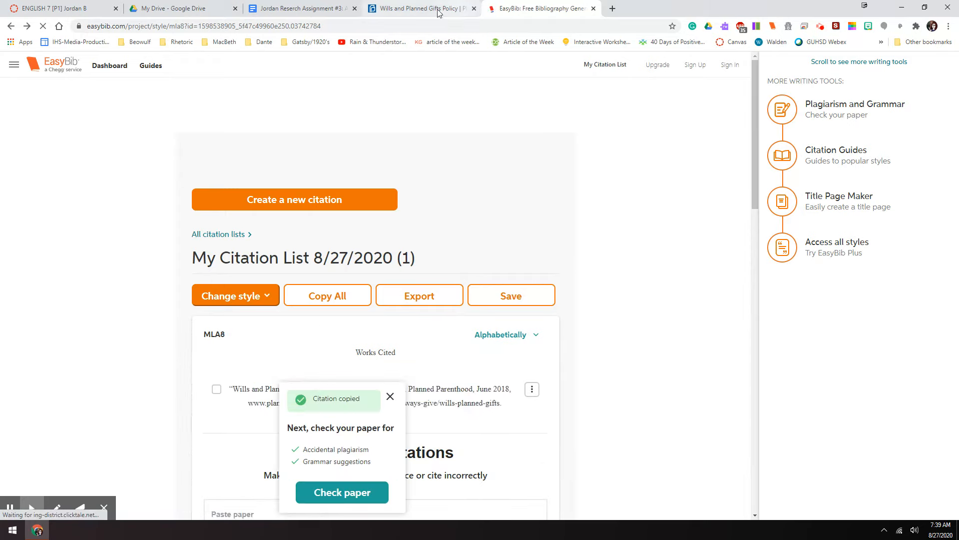
Back in the annotated bibliography document, complete the in-text citation after the Summary quote as ("Wills")
left_click(286, 10)
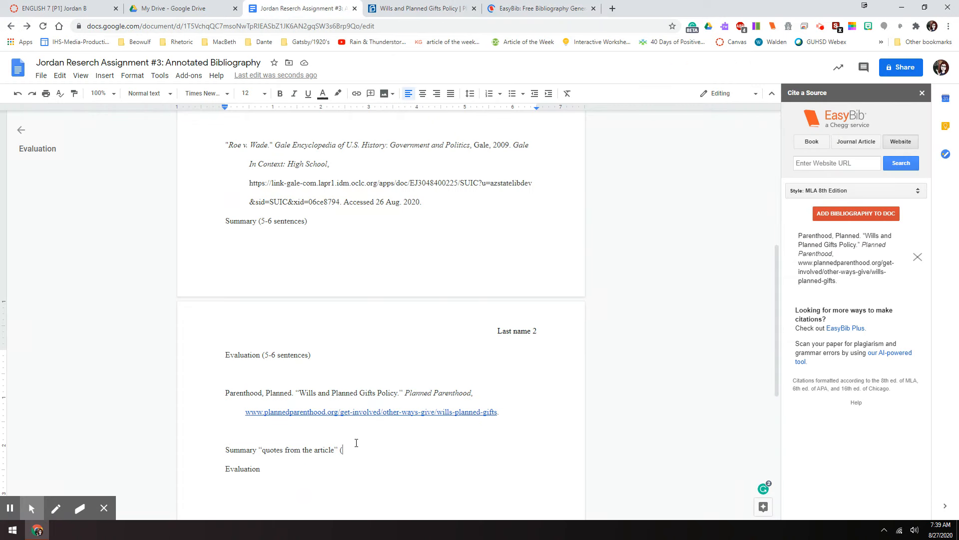
type("\"Wills”")
left_click_drag(520, 412, 226, 392)
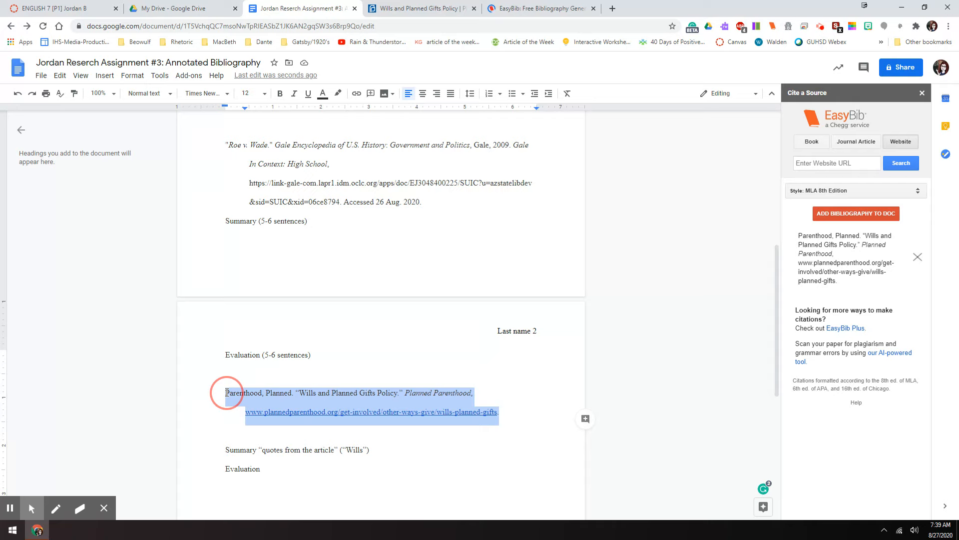
key("Right")
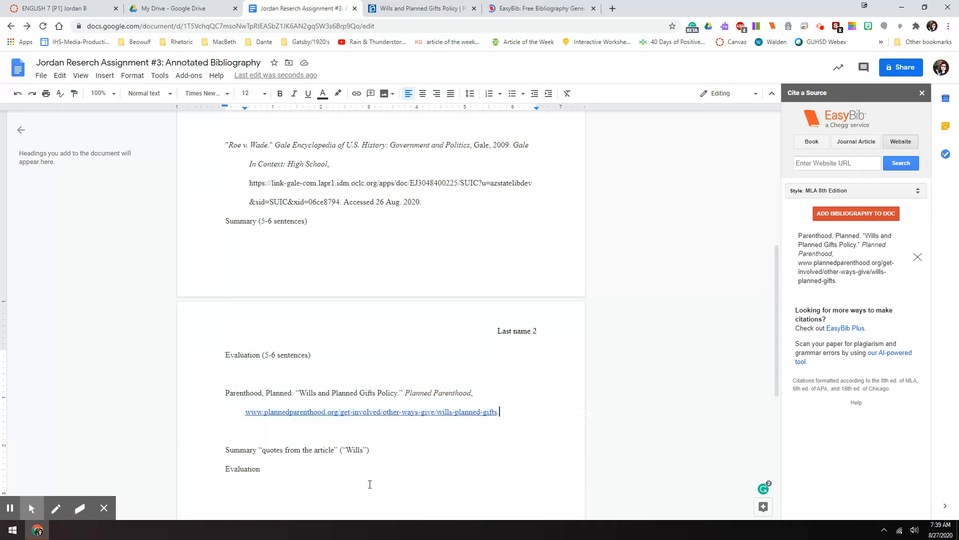
Paste the copied "Wills and Planned Gifts Policy" citation below the last Evaluation line and remove its extra left indent
left_click(370, 484)
scroll(355, 480, "down", 1)
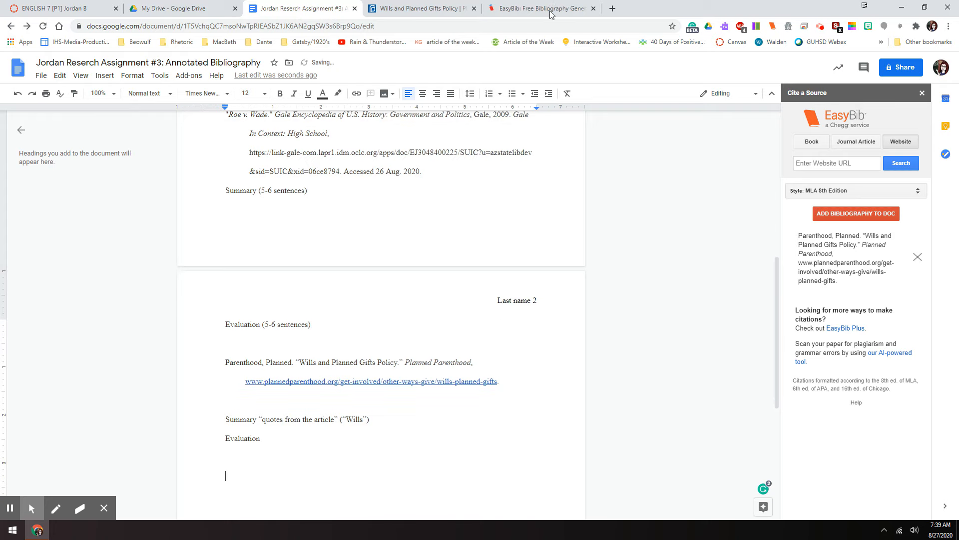
key("ctrl+v")
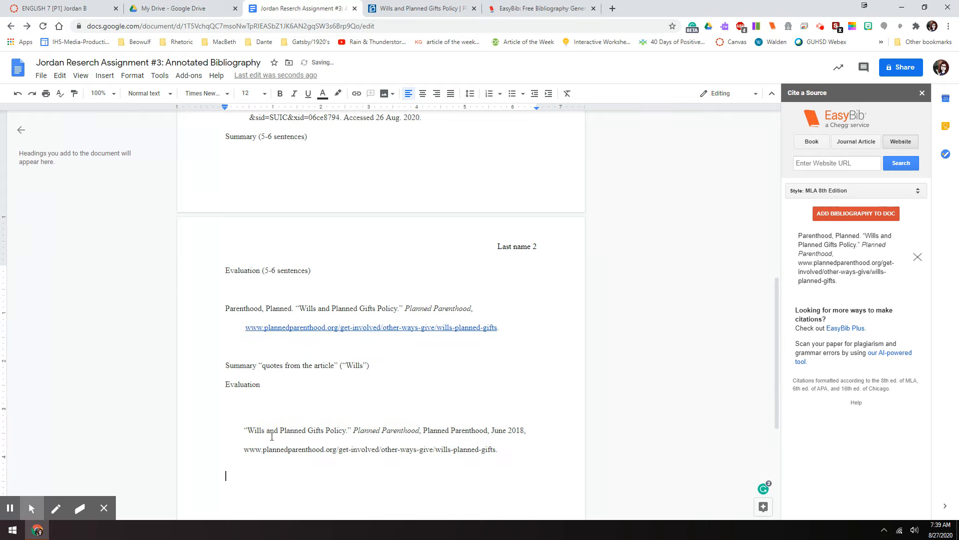
left_click(242, 430)
key("BackSpace")
Give the newly pasted "Wills and Planned Gifts Policy" citation a hanging indent
left_click_drag(481, 448, 172, 429)
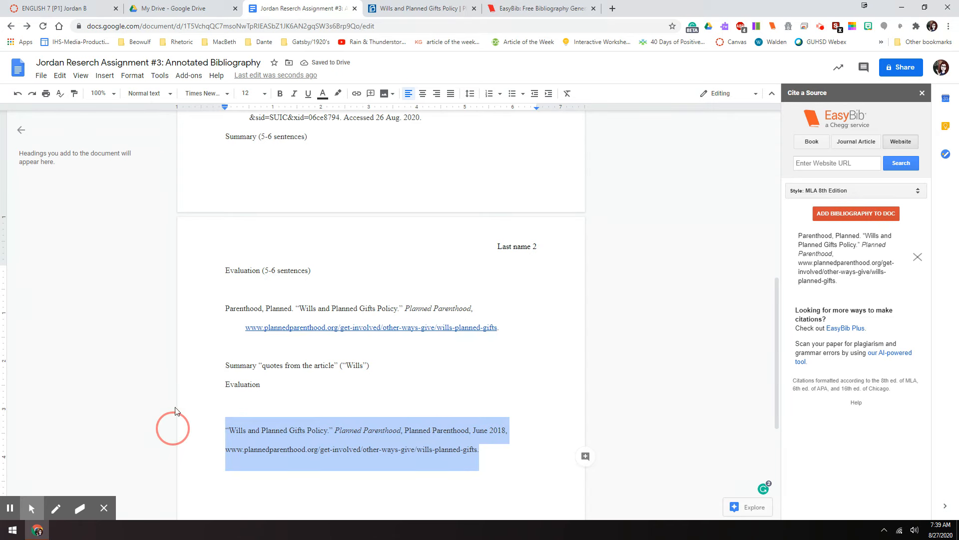
left_click(122, 77)
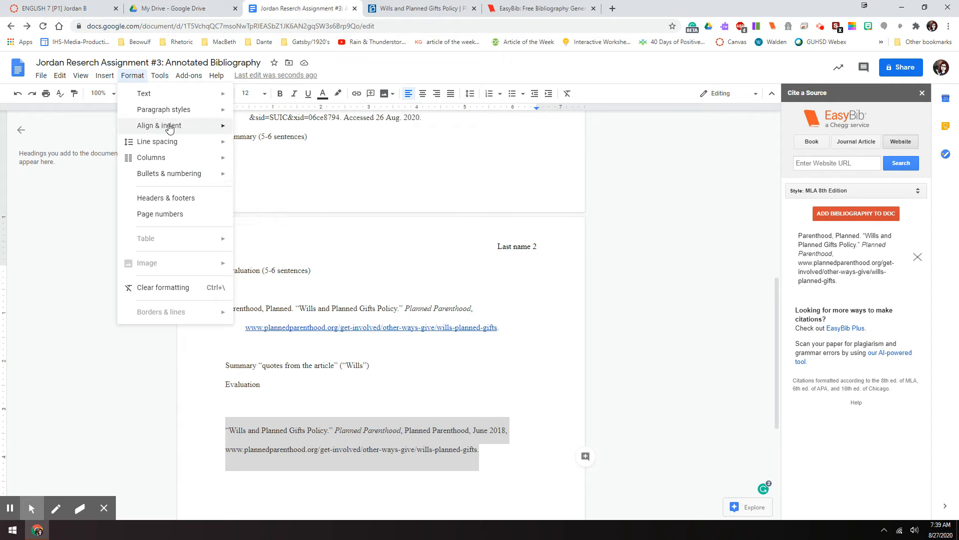
mouse_move(170, 128)
left_click(279, 238)
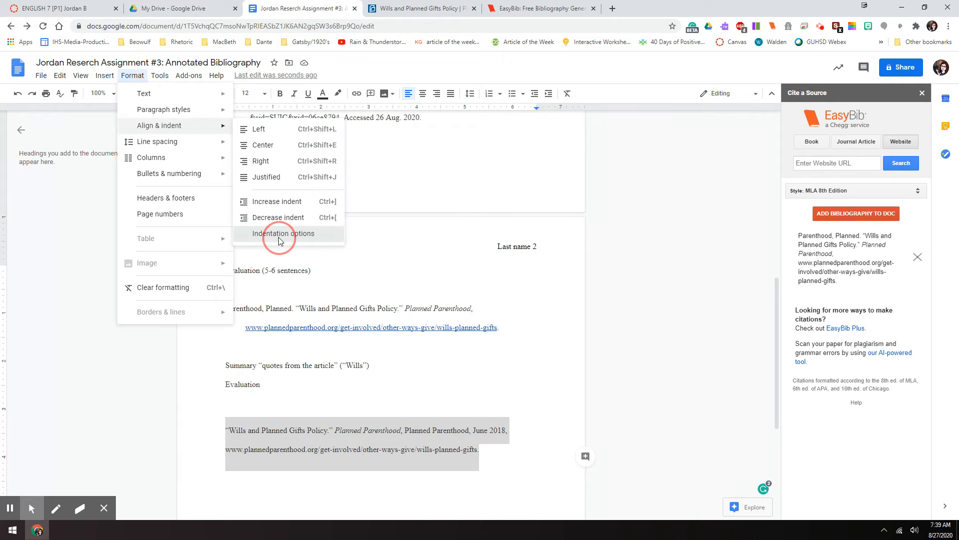
left_click(418, 329)
left_click(438, 367)
left_click(532, 370)
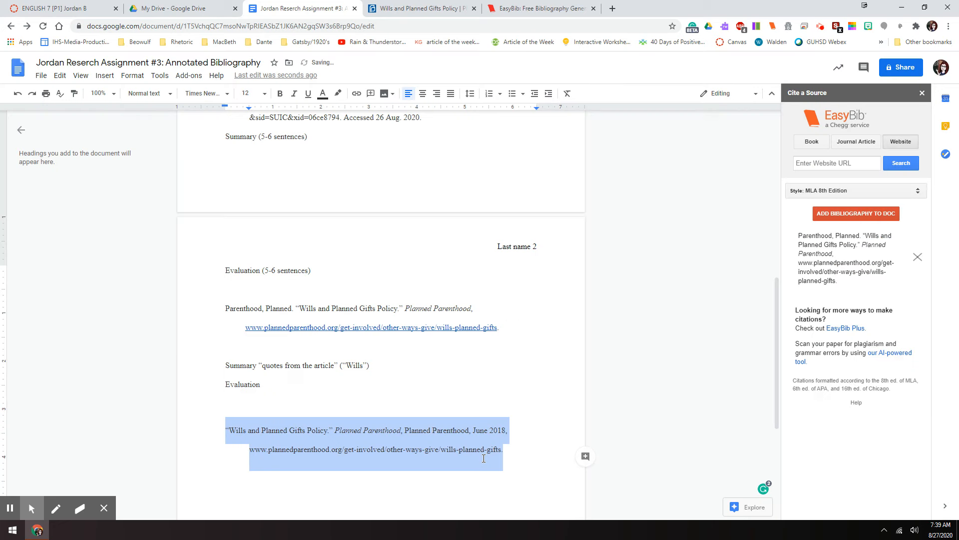
left_click(537, 448)
Move the "Parenthood, Planned" entry with its Summary and Evaluation lines above the "Roe v. Wade" entry, removing the leftover blank line
scroll(352, 360, "up", 6)
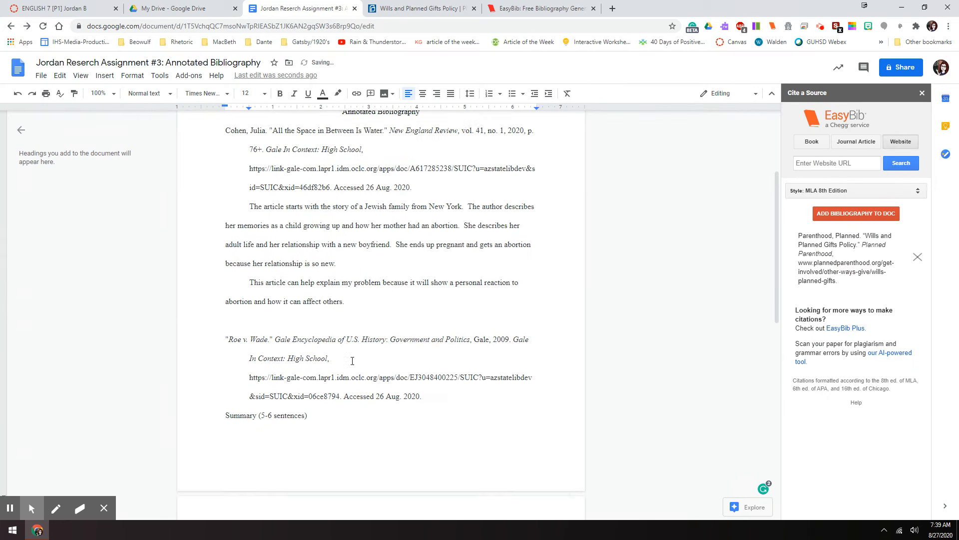
scroll(352, 359, "up", 4)
scroll(283, 312, "down", 5)
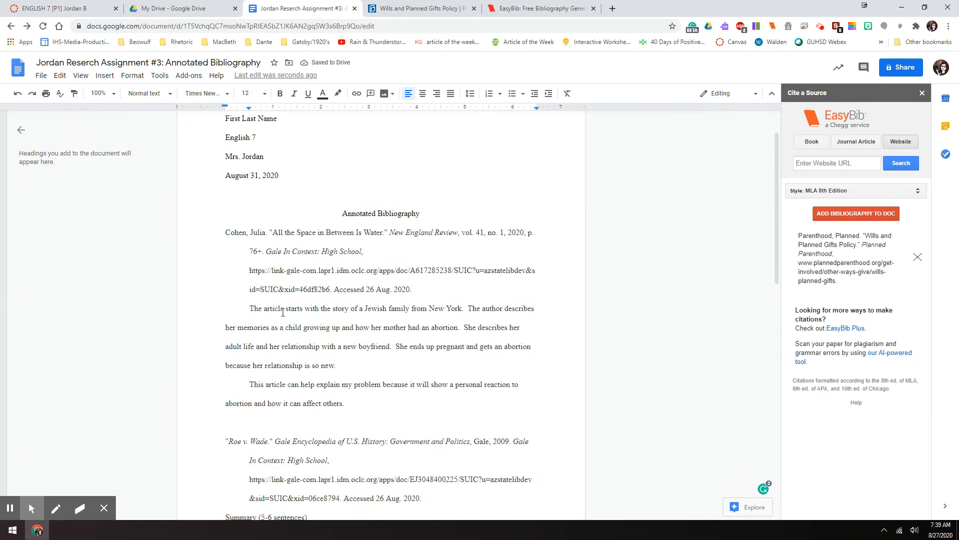
scroll(283, 312, "down", 3)
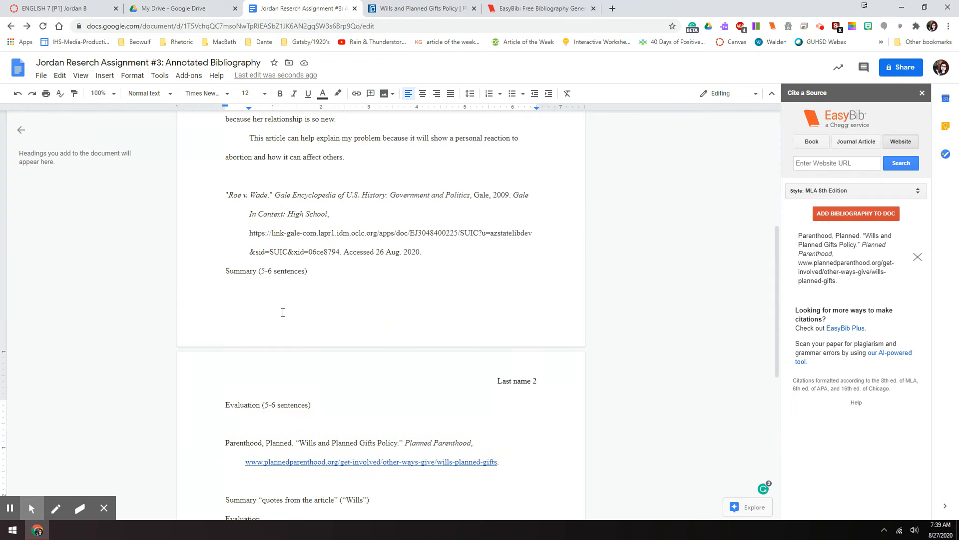
scroll(283, 313, "down", 4)
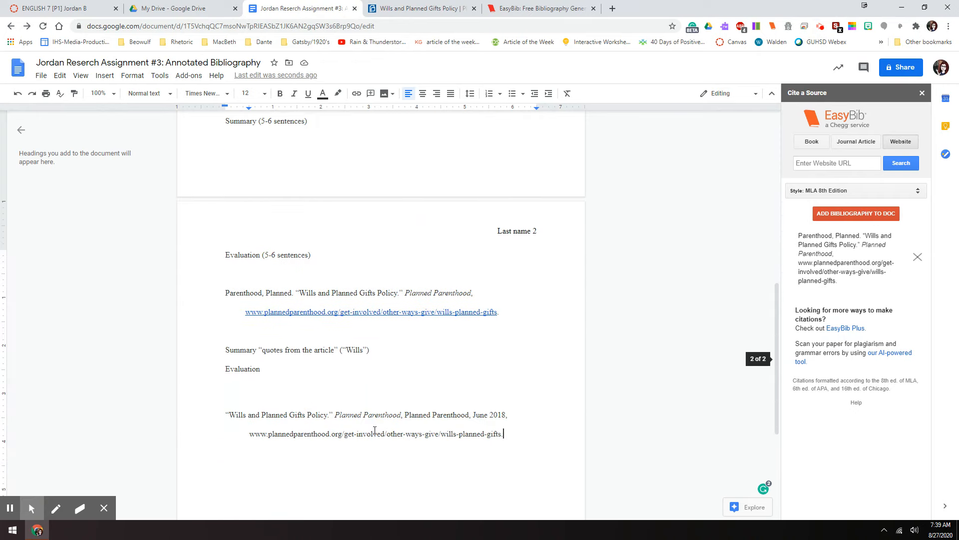
left_click_drag(260, 375, 214, 290)
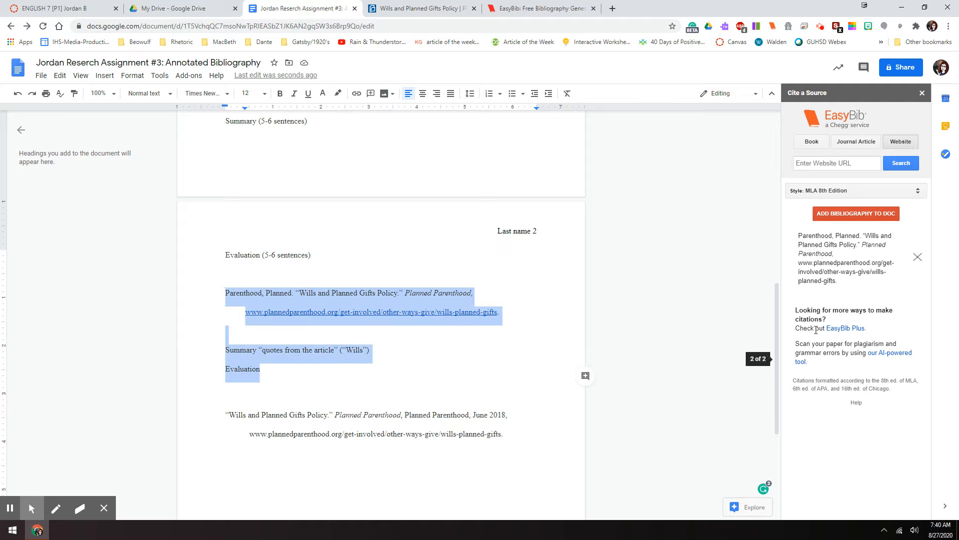
key("BackSpace")
key("BackSpace")
key("BackSpace")
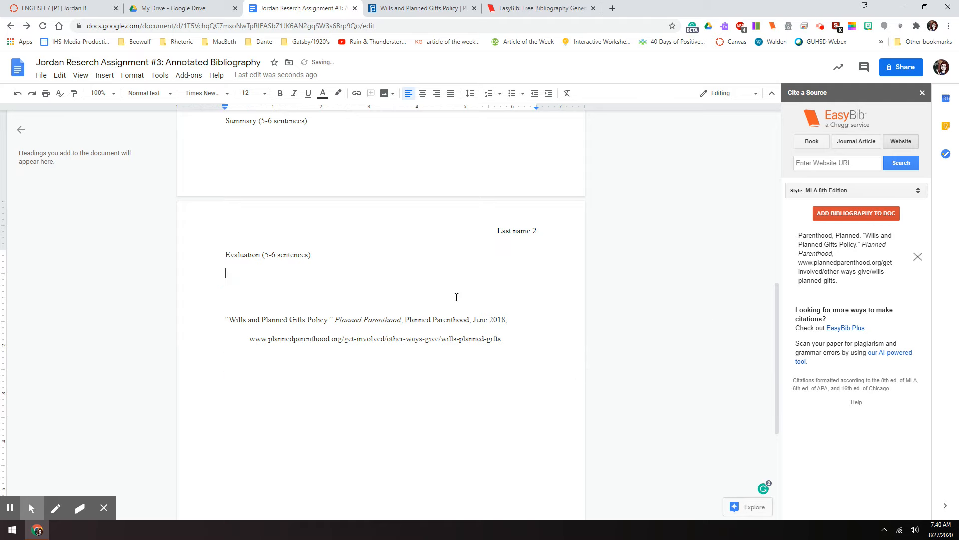
scroll(278, 252, "up", 5)
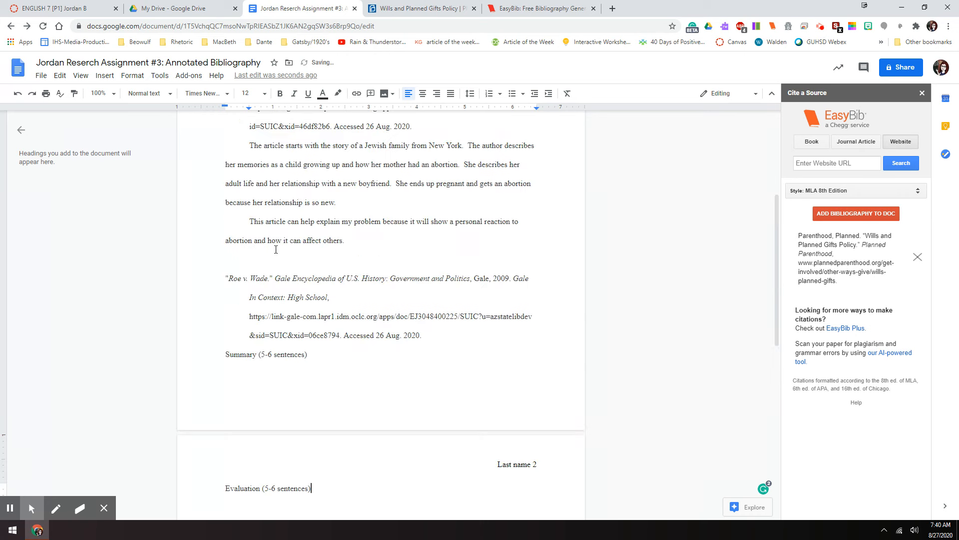
left_click(378, 261)
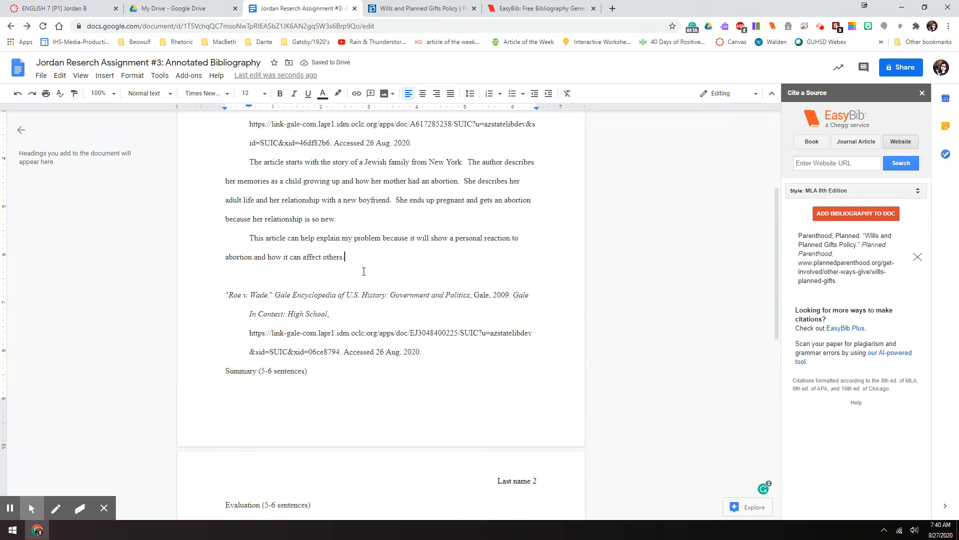
key("Return")
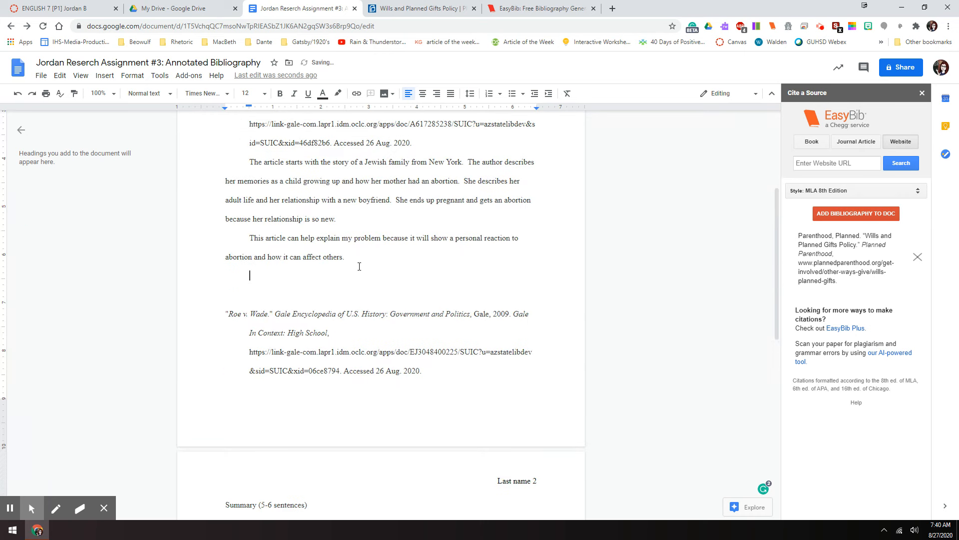
key("ctrl+v")
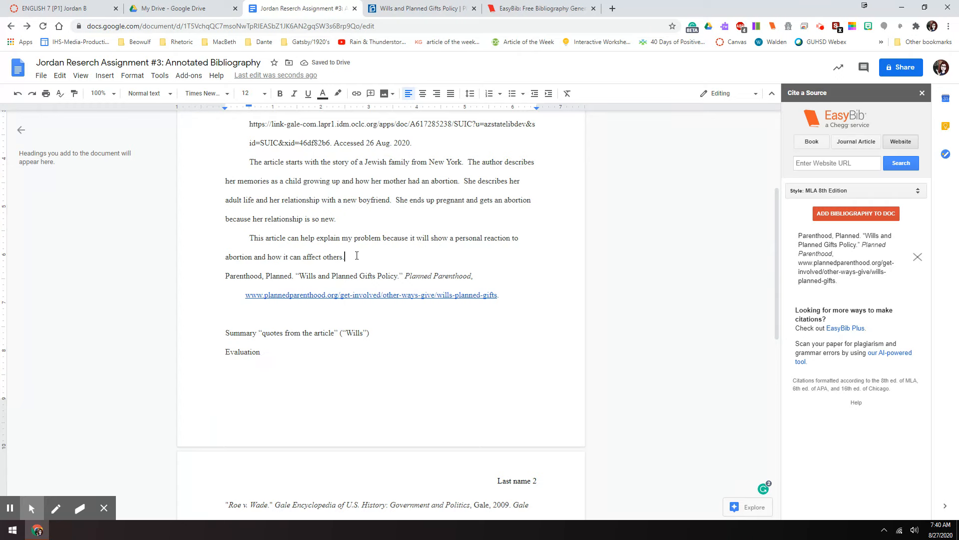
Check the alphabetical order of the bibliography entries by comparing the first word of each one
scroll(285, 272, "up", 4)
left_click(220, 284)
left_click_drag(234, 284, 246, 287)
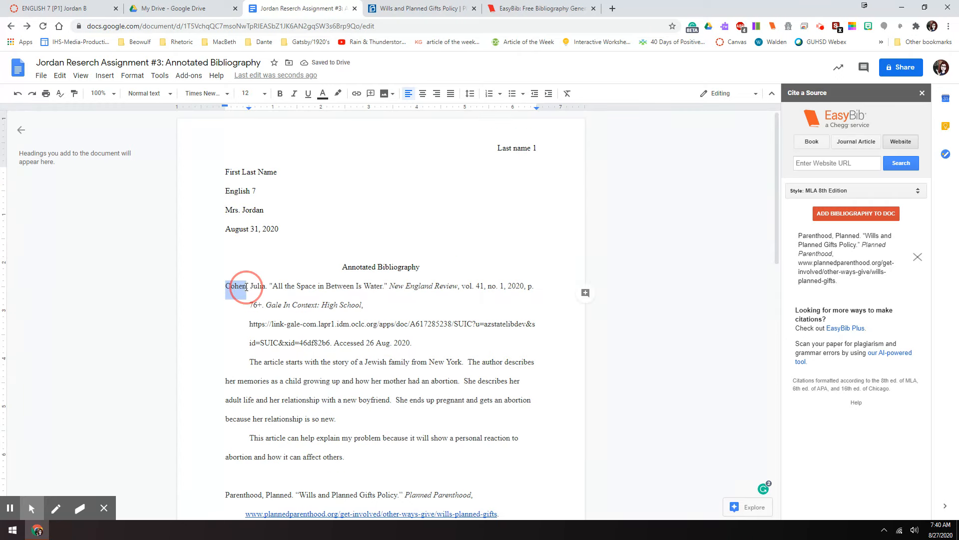
left_click(238, 285)
scroll(238, 284, "down", 3)
scroll(238, 283, "down", 1)
left_click(236, 295)
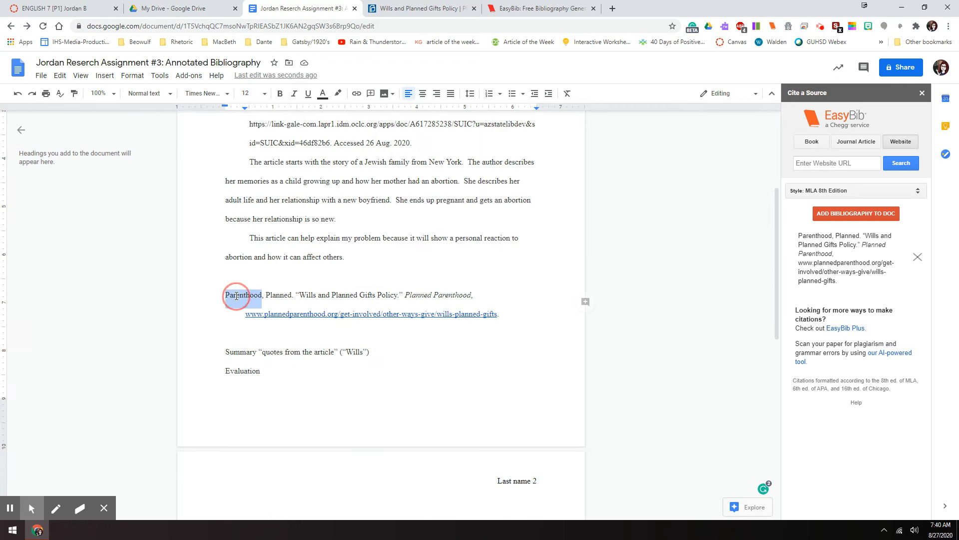
scroll(236, 294, "down", 7)
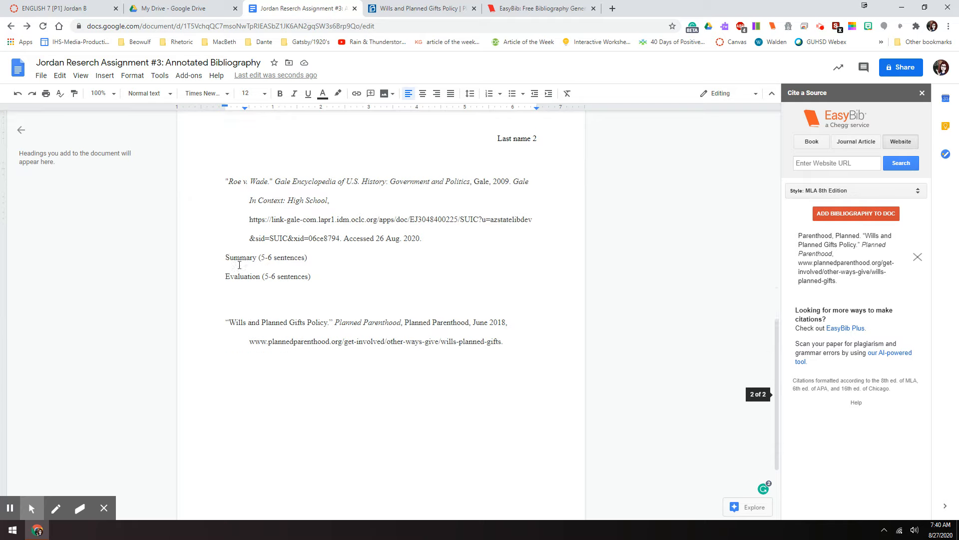
double_click(239, 173)
double_click(241, 316)
left_click(519, 339)
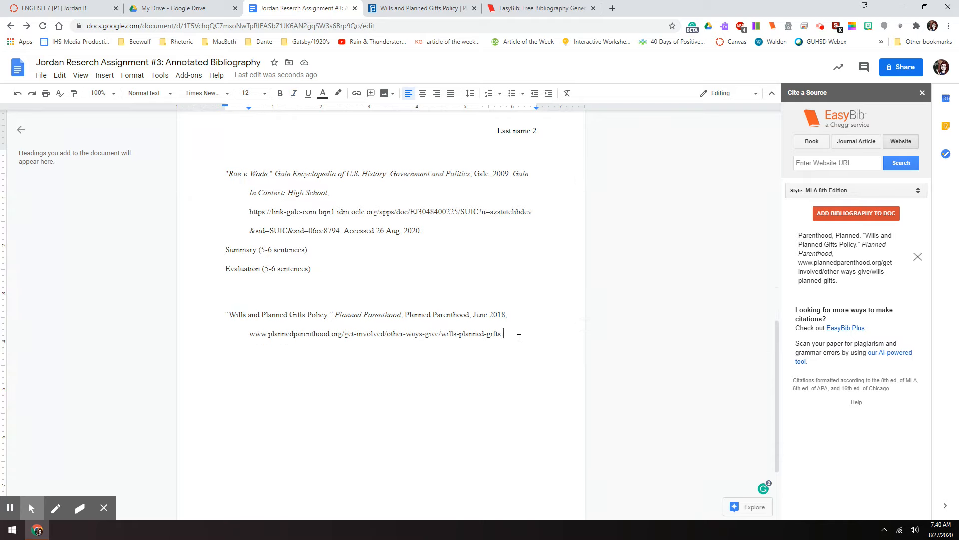
scroll(327, 268, "up", 7)
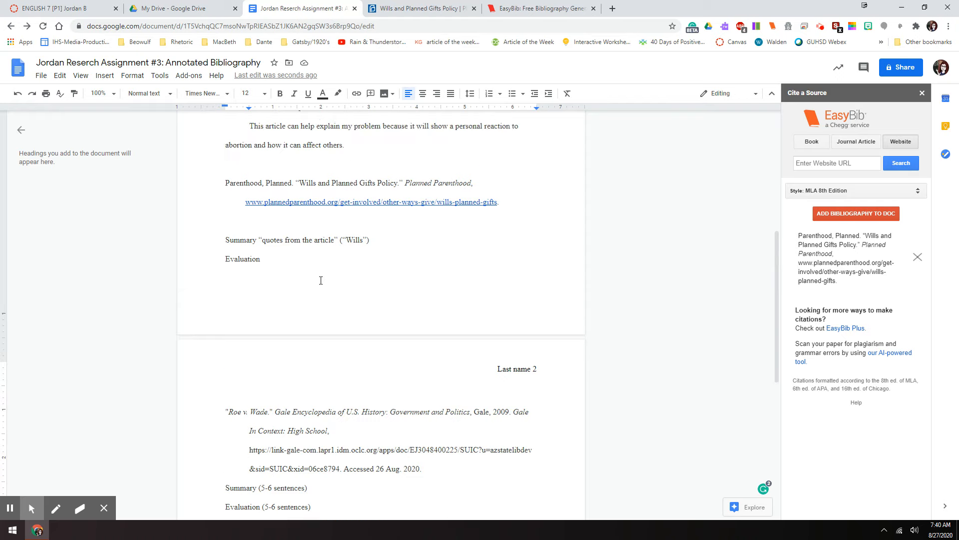
scroll(321, 280, "up", 4)
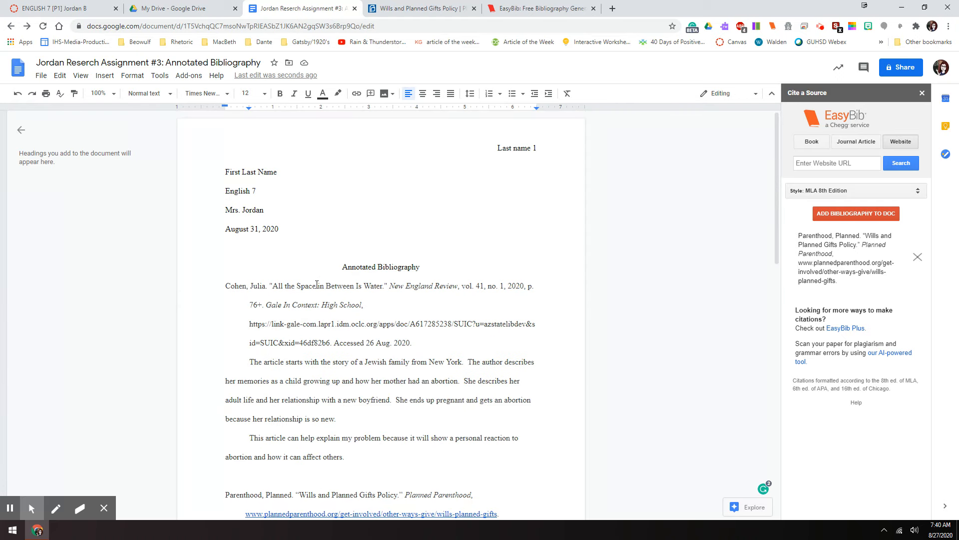
Close the EasyBib citation list and the Planned Parenthood web page, leaving the bibliography document open
left_click(528, 5)
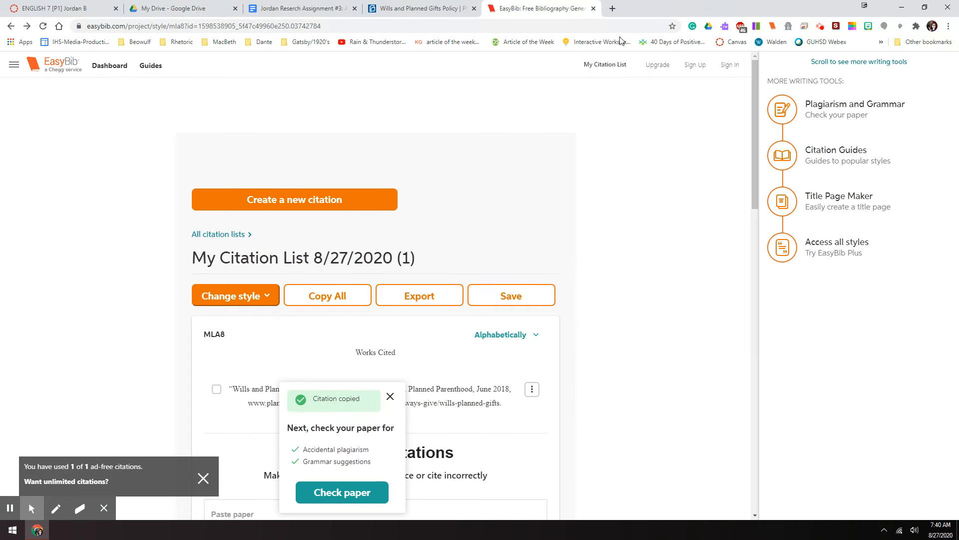
left_click(593, 9)
left_click(474, 9)
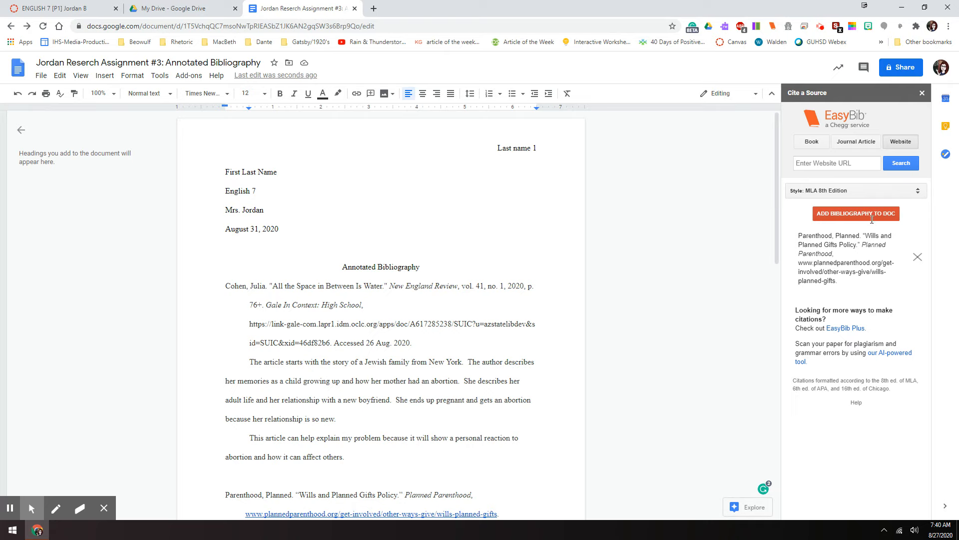
Search EasyBib's book sources for "The Lord of the Rings" and look through the titles, authors and publishers in the results
left_click(856, 164)
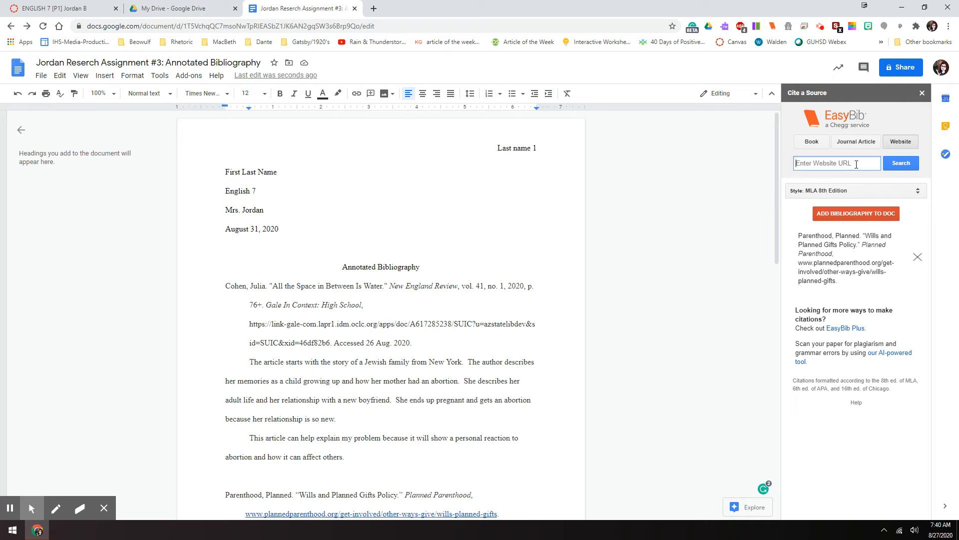
left_click(807, 144)
left_click(820, 168)
type("The")
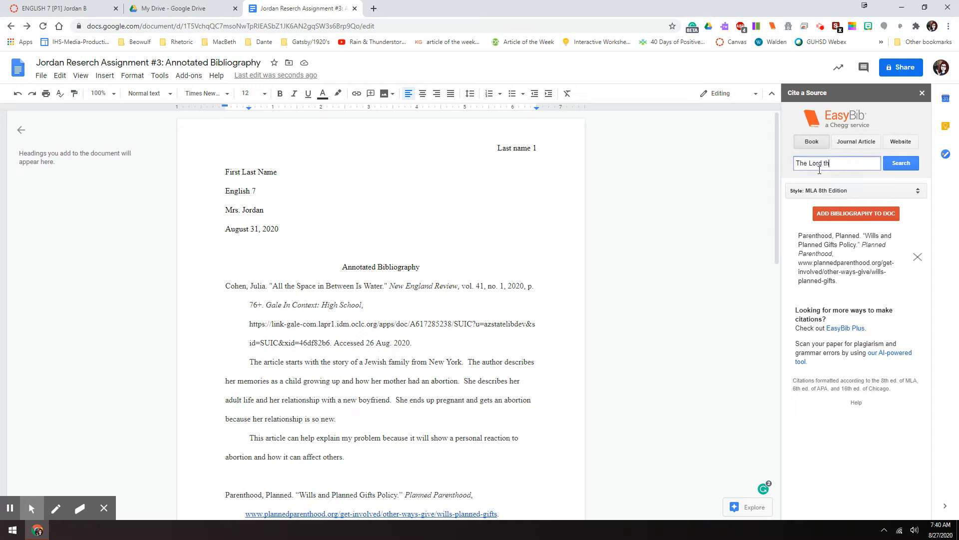
type(" Lord of the Rings")
left_click(901, 162)
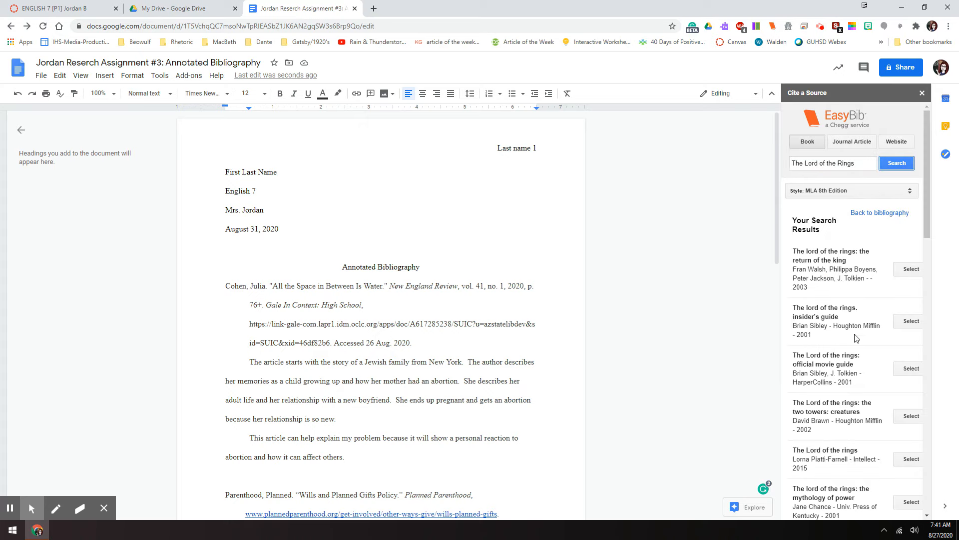
left_click_drag(794, 272, 845, 279)
left_click(859, 296)
scroll(827, 337, "down", 1)
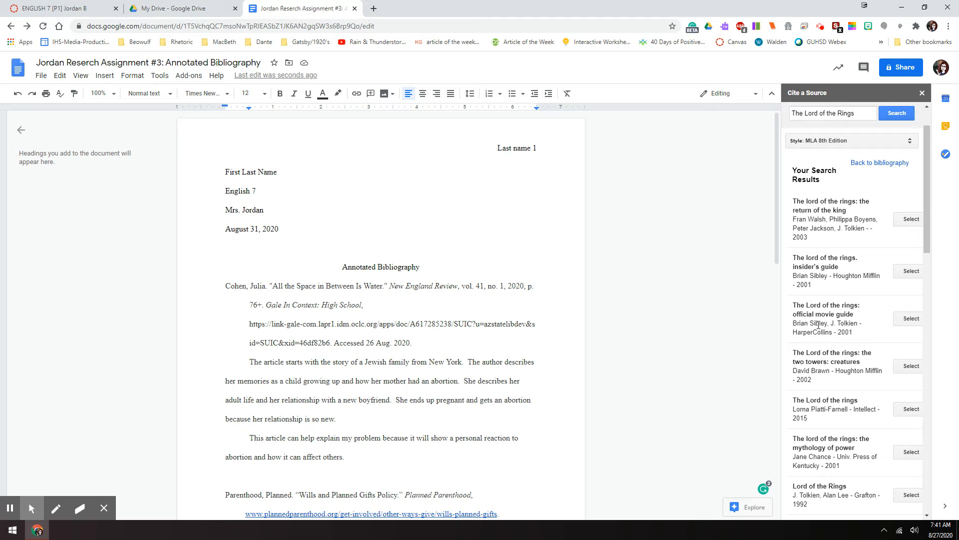
Add the 1992 Grafton edition of "Lord of the Rings" from the book results to the EasyBib citation list
scroll(824, 320, "down", 3)
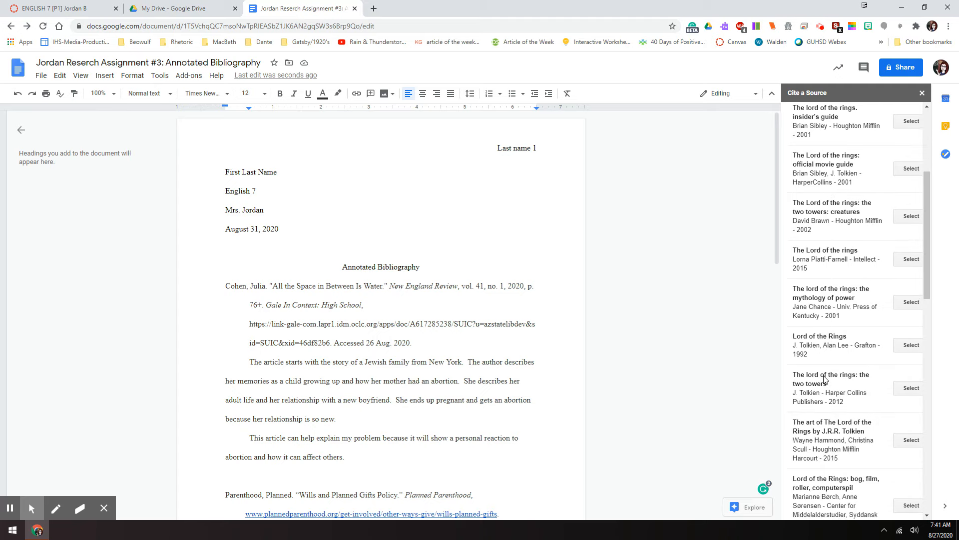
left_click(914, 350)
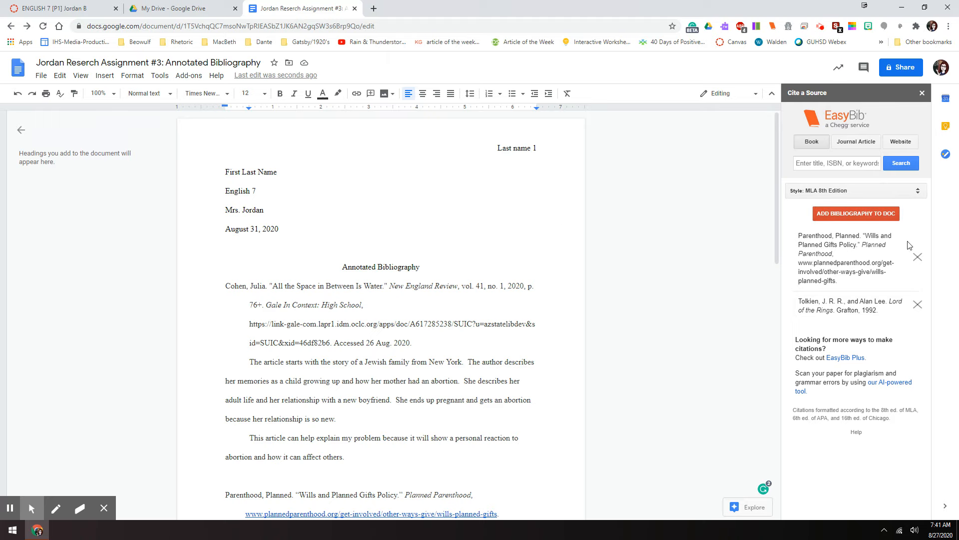
Review the document's entries, examining the "All the Space in Between Is Water" citation and the Planned Parenthood citation
scroll(531, 328, "down", 6)
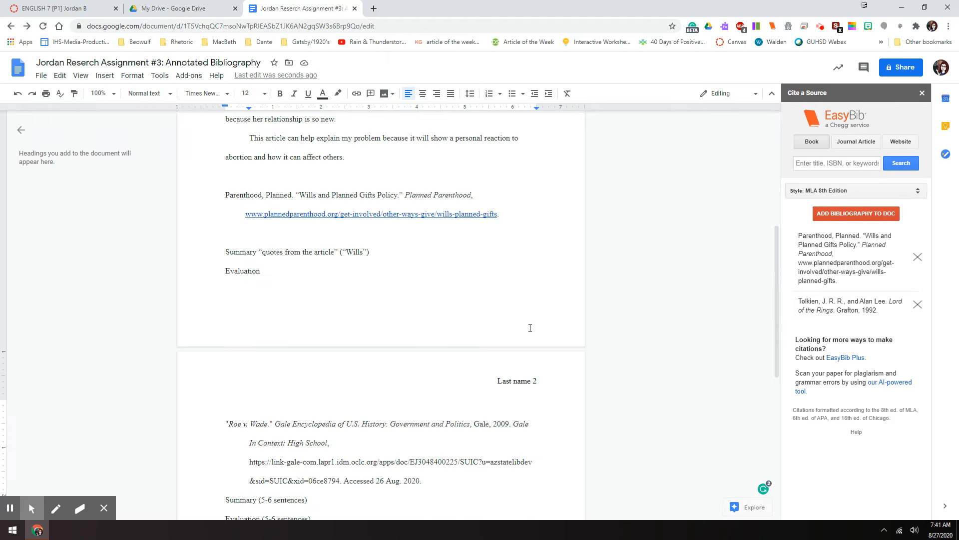
scroll(530, 327, "down", 5)
scroll(531, 326, "up", 10)
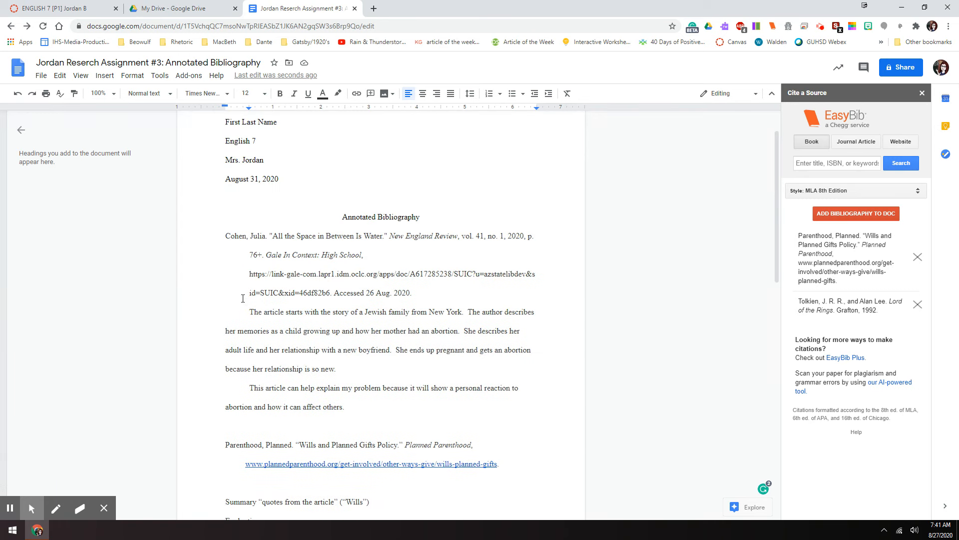
left_click_drag(220, 232, 427, 293)
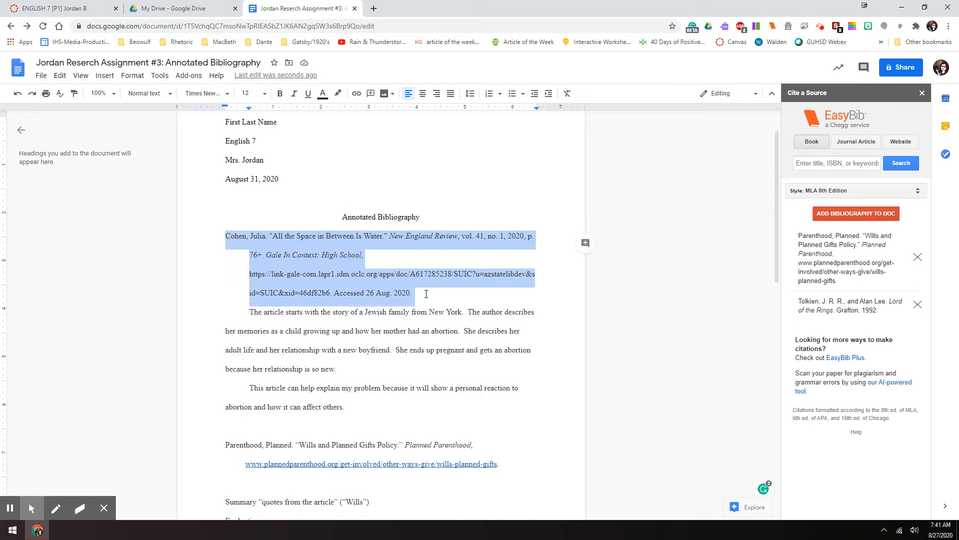
left_click_drag(385, 455, 520, 460)
left_click(521, 444)
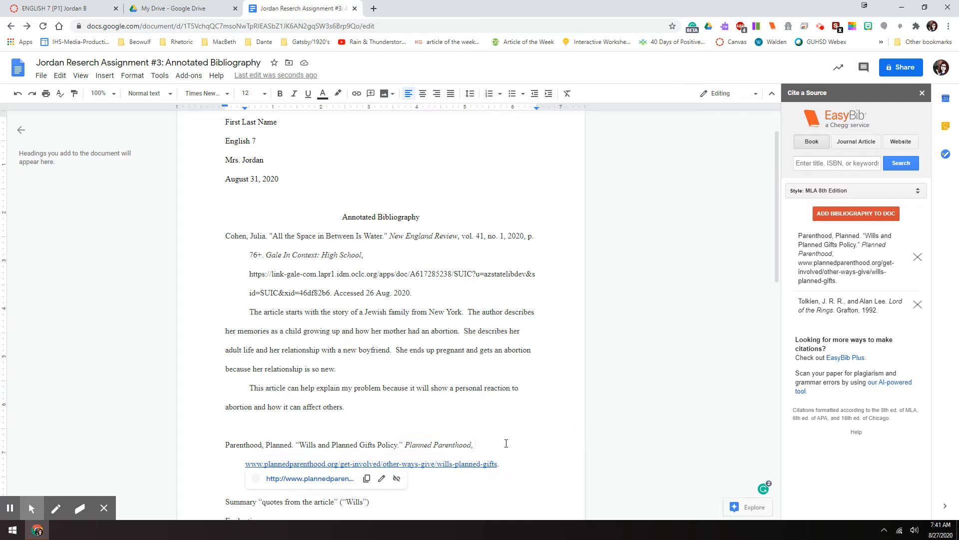